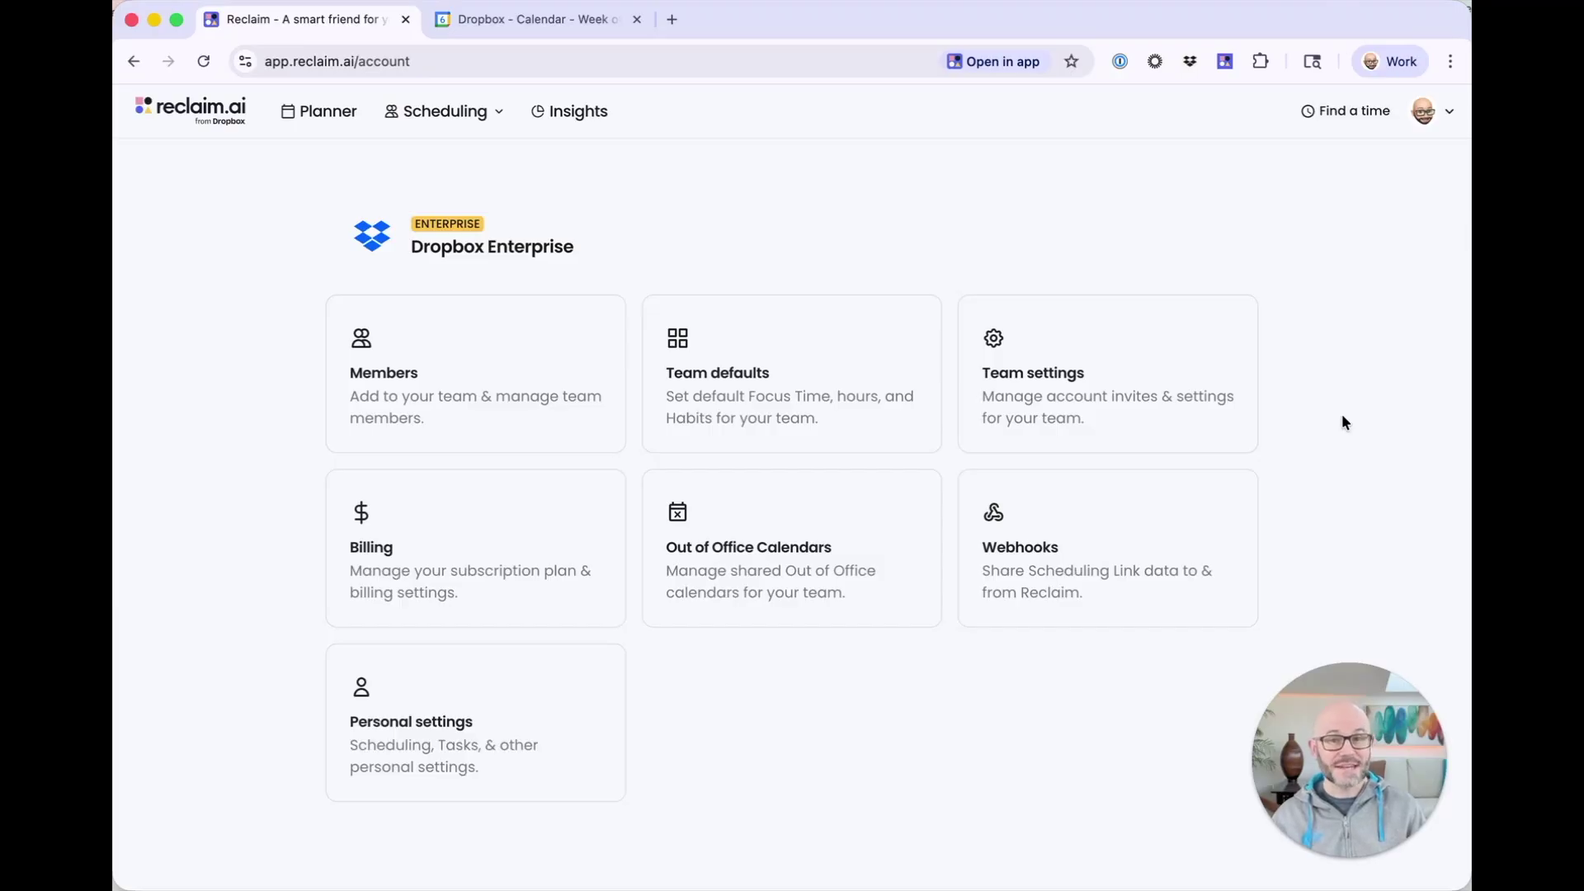
Step: Open the Out of Office Calendars page in the Dropbox Enterprise team account settings
{"action": "left_click", "coordinate": [1434, 114]}
{"action": "left_click", "coordinate": [1440, 95]}
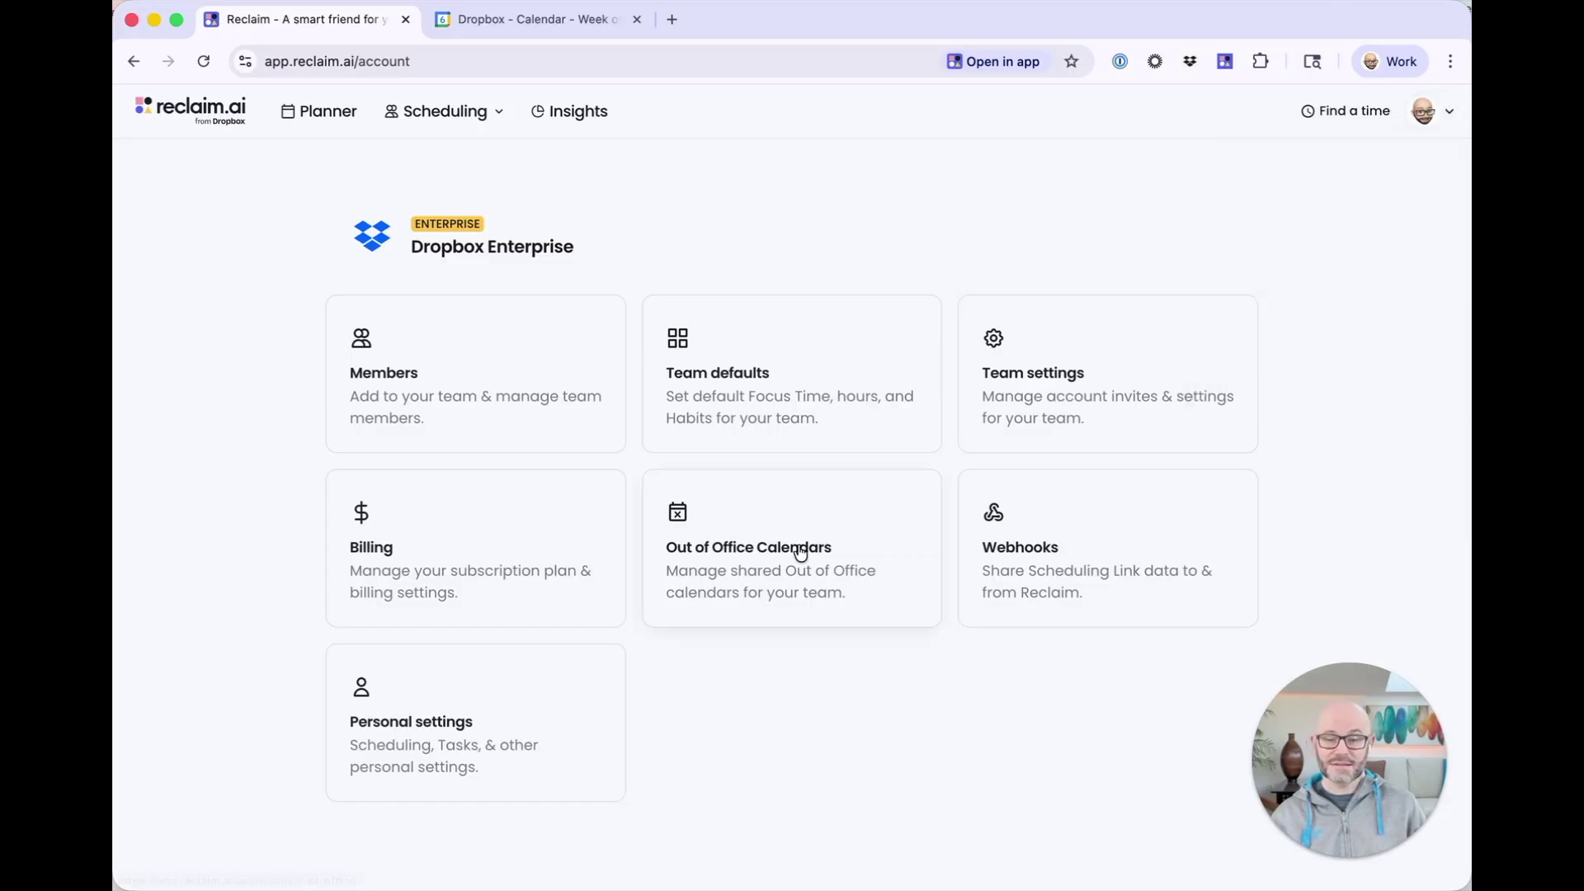
{"action": "left_click", "coordinate": [801, 553]}
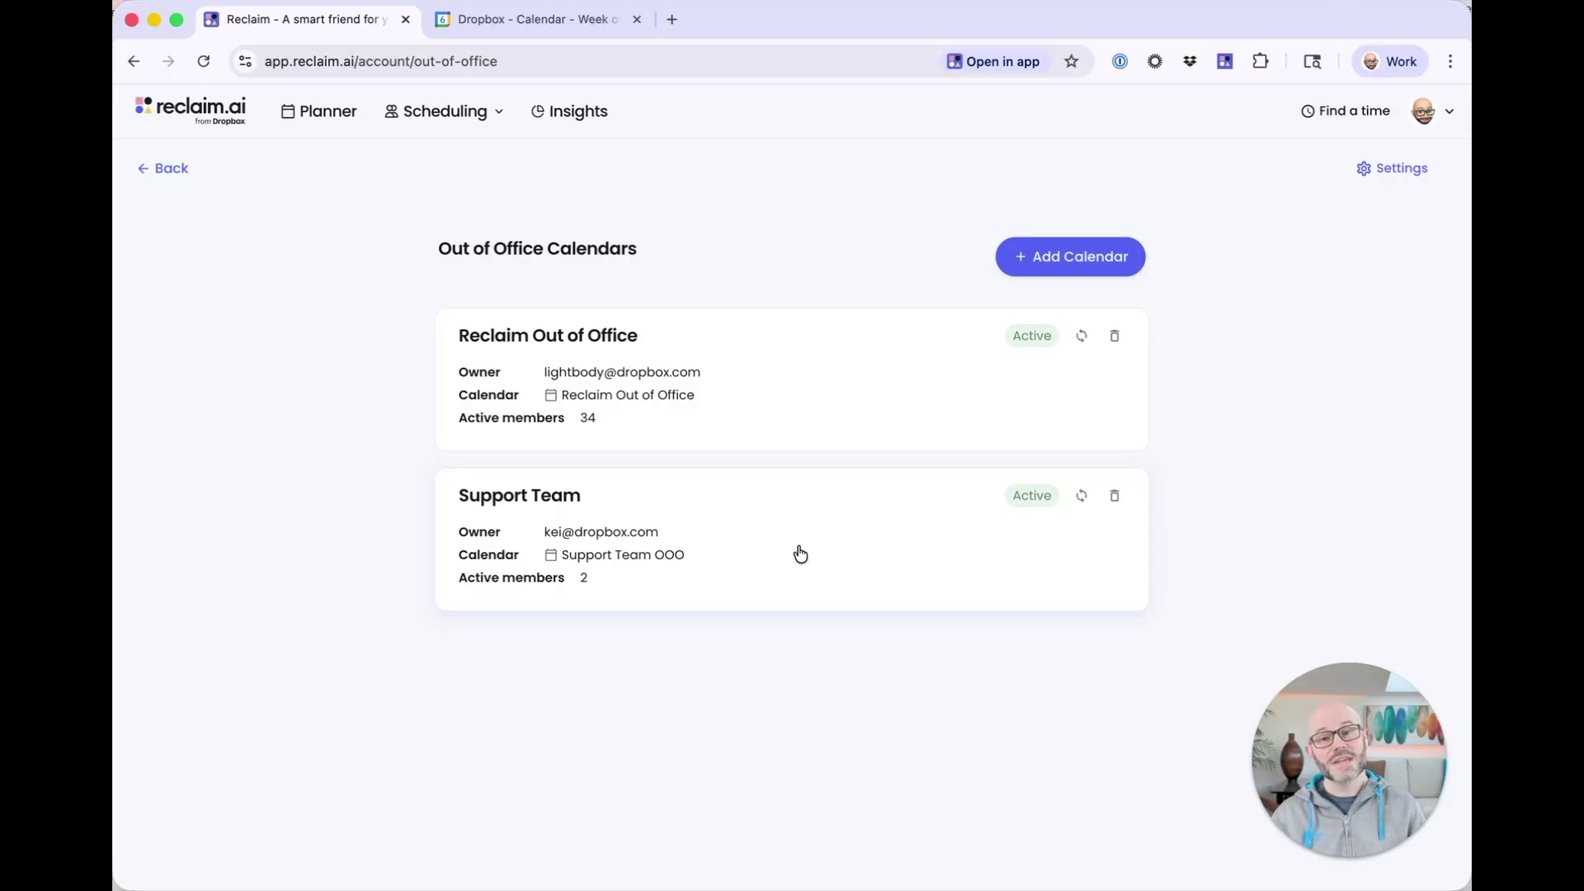
Step: Switch to Google Calendar and create a new calendar named Demo OOO Calendar
{"action": "left_click", "coordinate": [559, 16]}
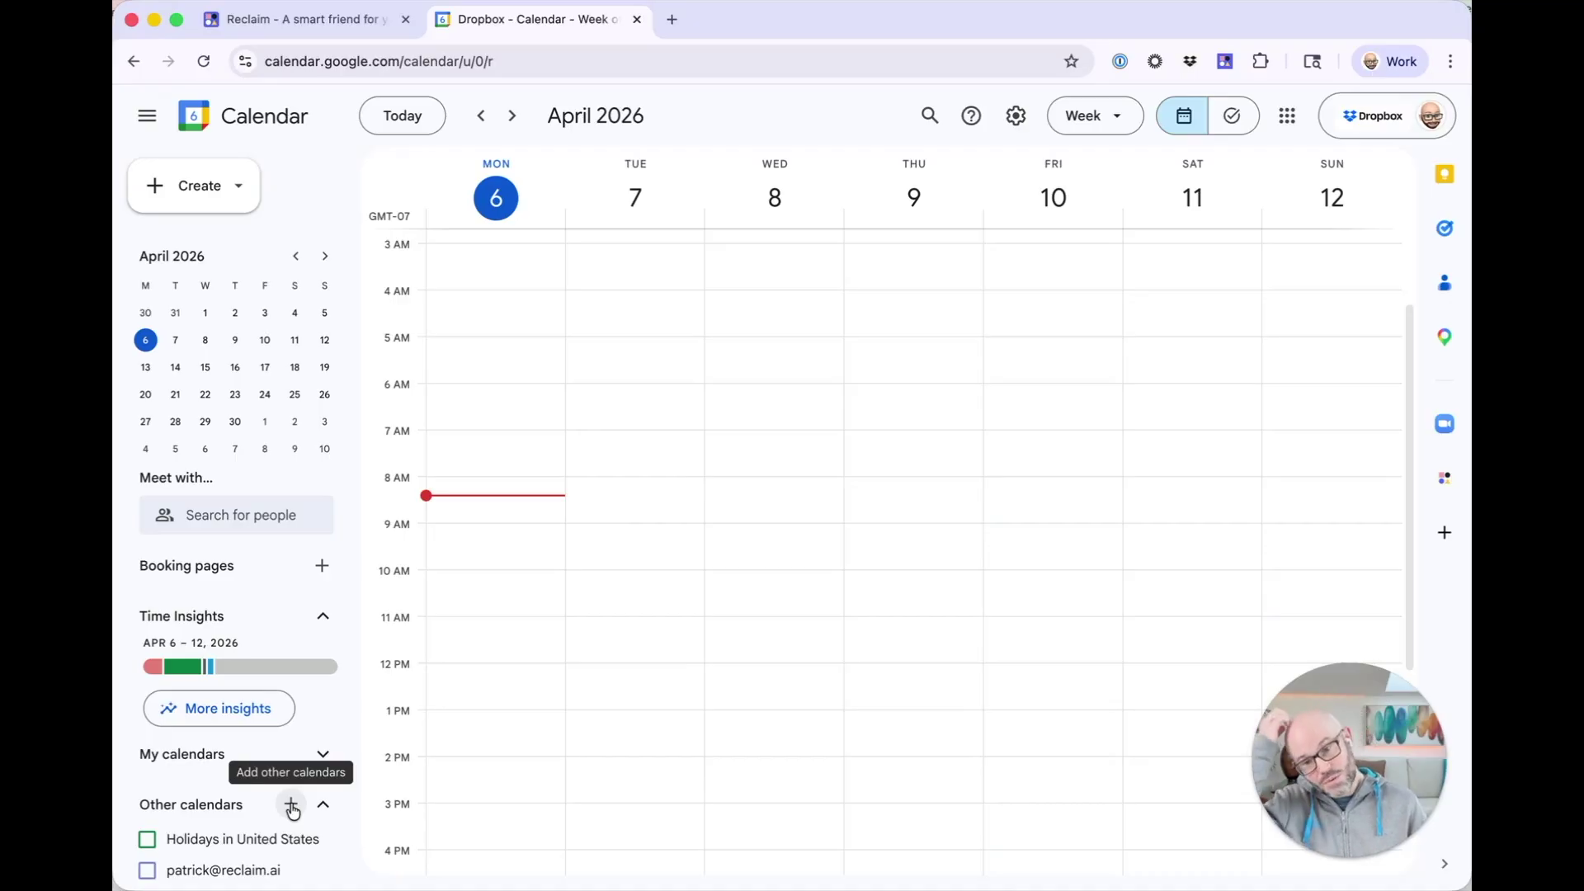
{"action": "left_click", "coordinate": [291, 805]}
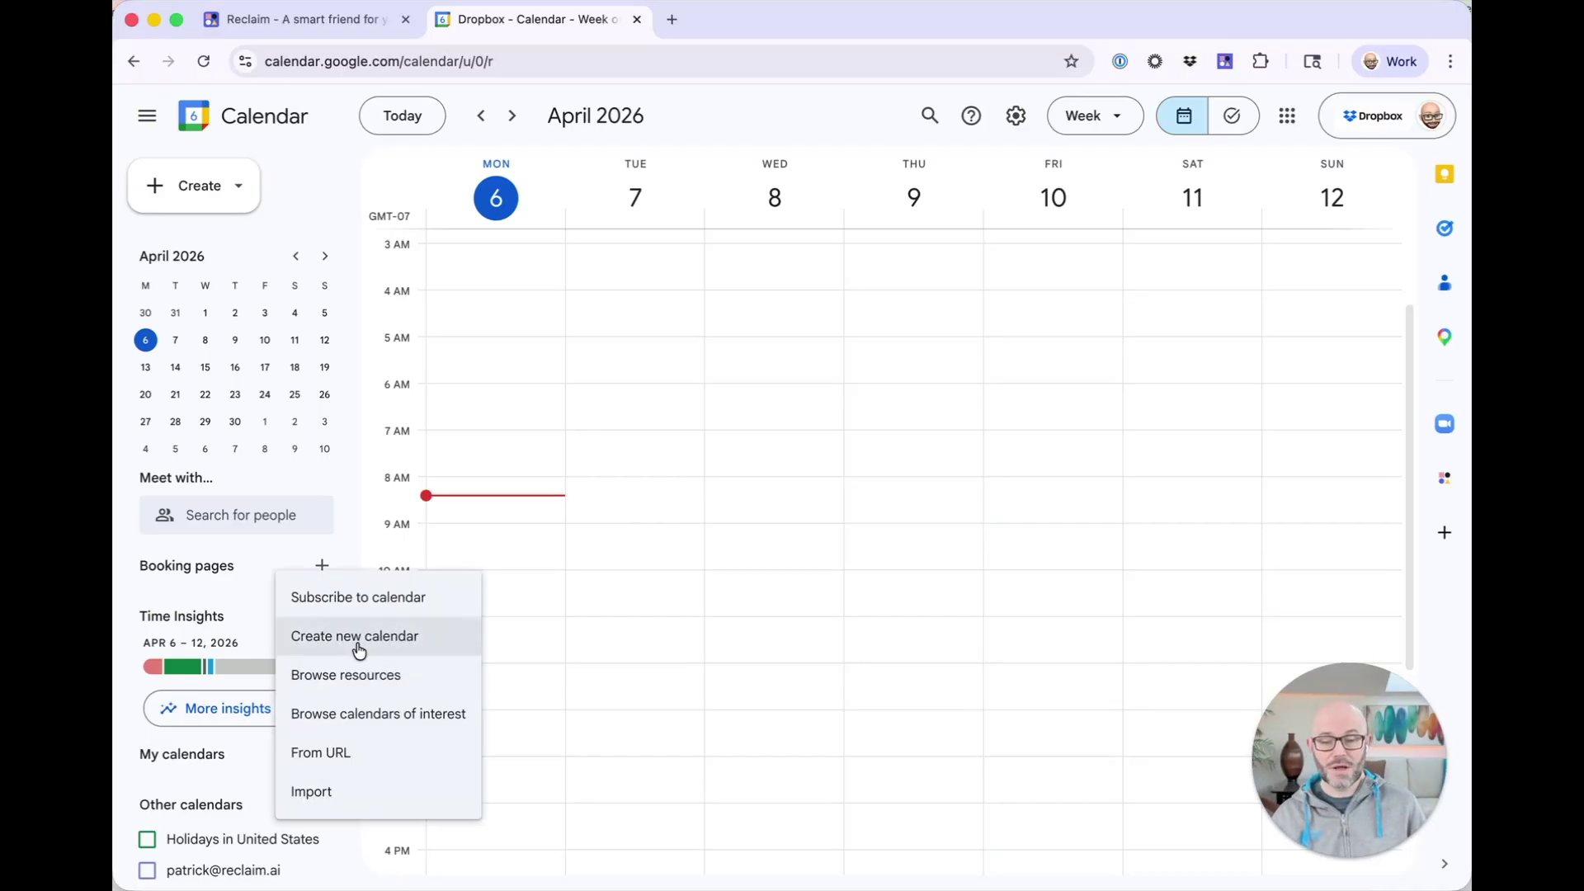
{"action": "left_click", "coordinate": [353, 639]}
{"action": "type", "text": "Demo "}
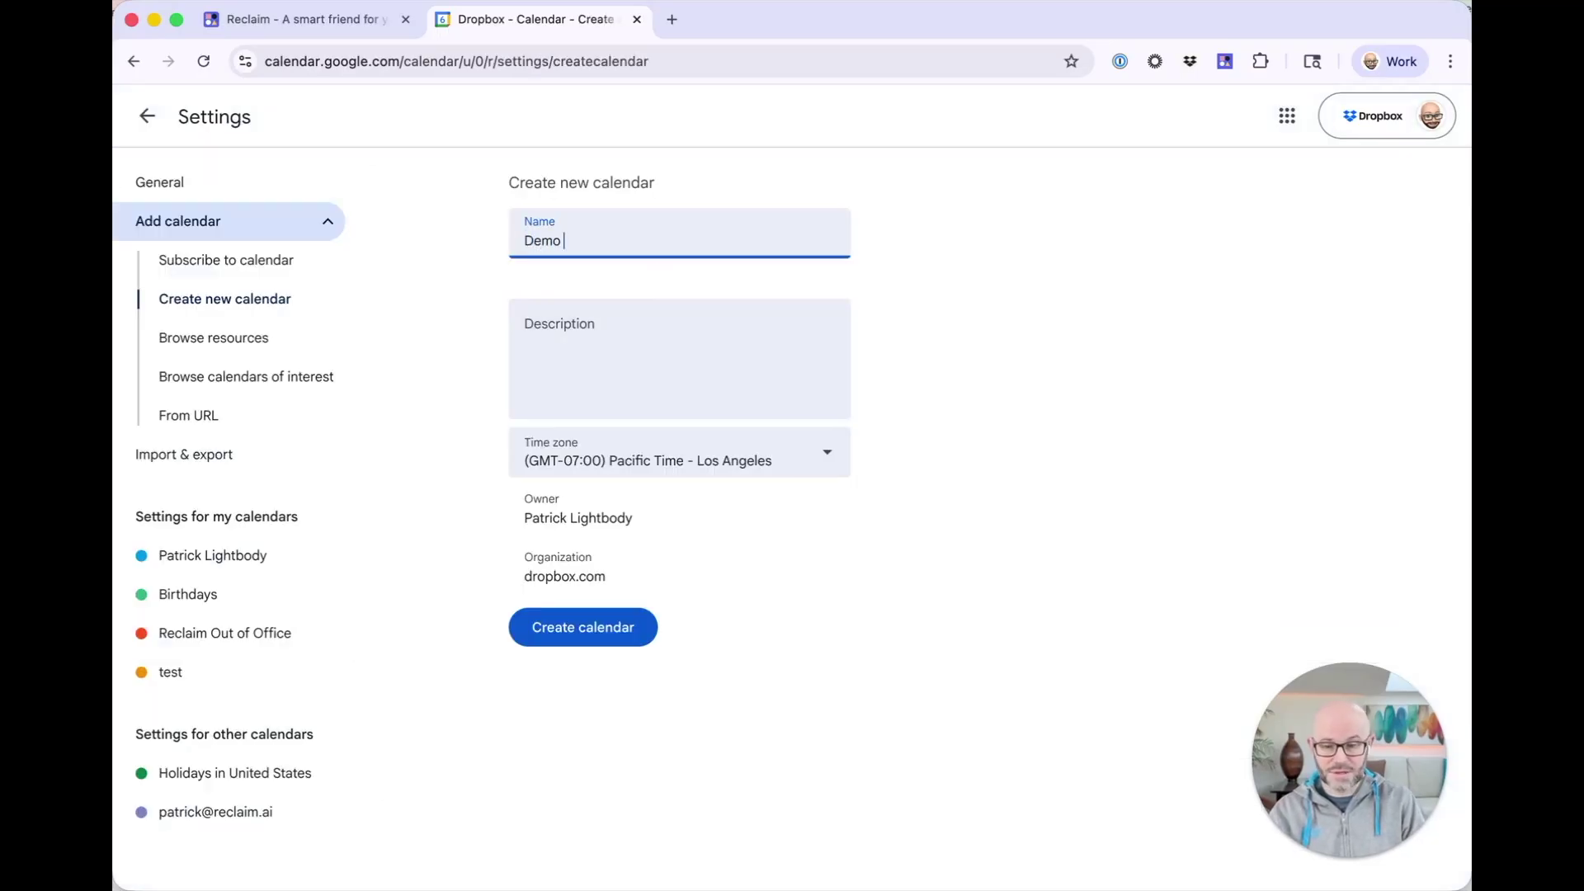
{"action": "type", "text": "OOO Calendar"}
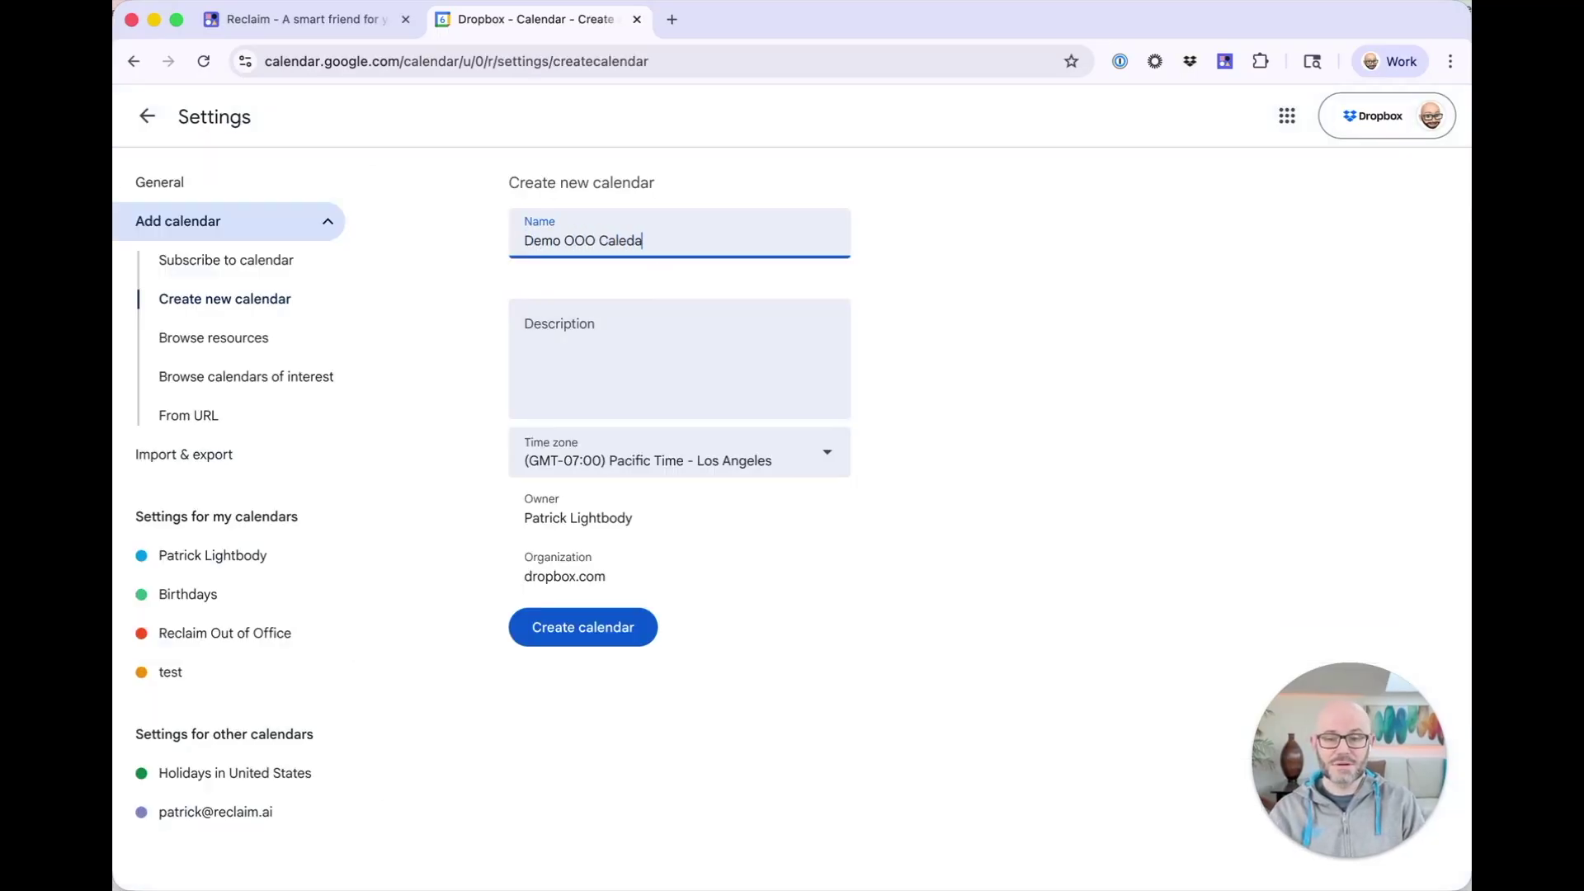
{"action": "left_click", "coordinate": [627, 637]}
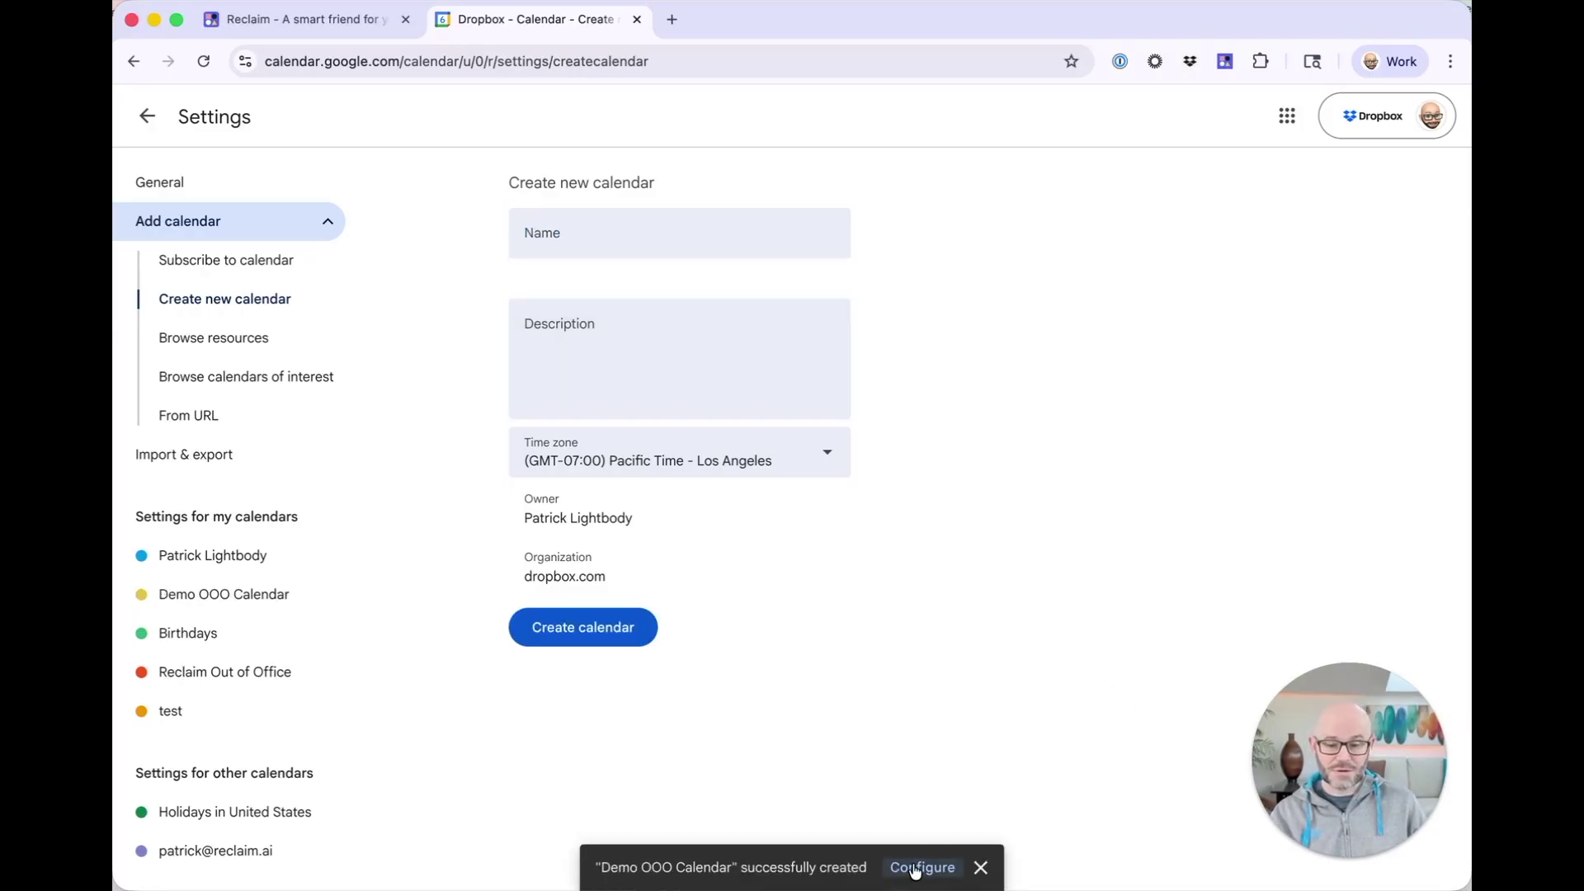
Step: Share Demo OOO Calendar with two team members, giving them the Make changes to events permission
{"action": "left_click", "coordinate": [898, 873]}
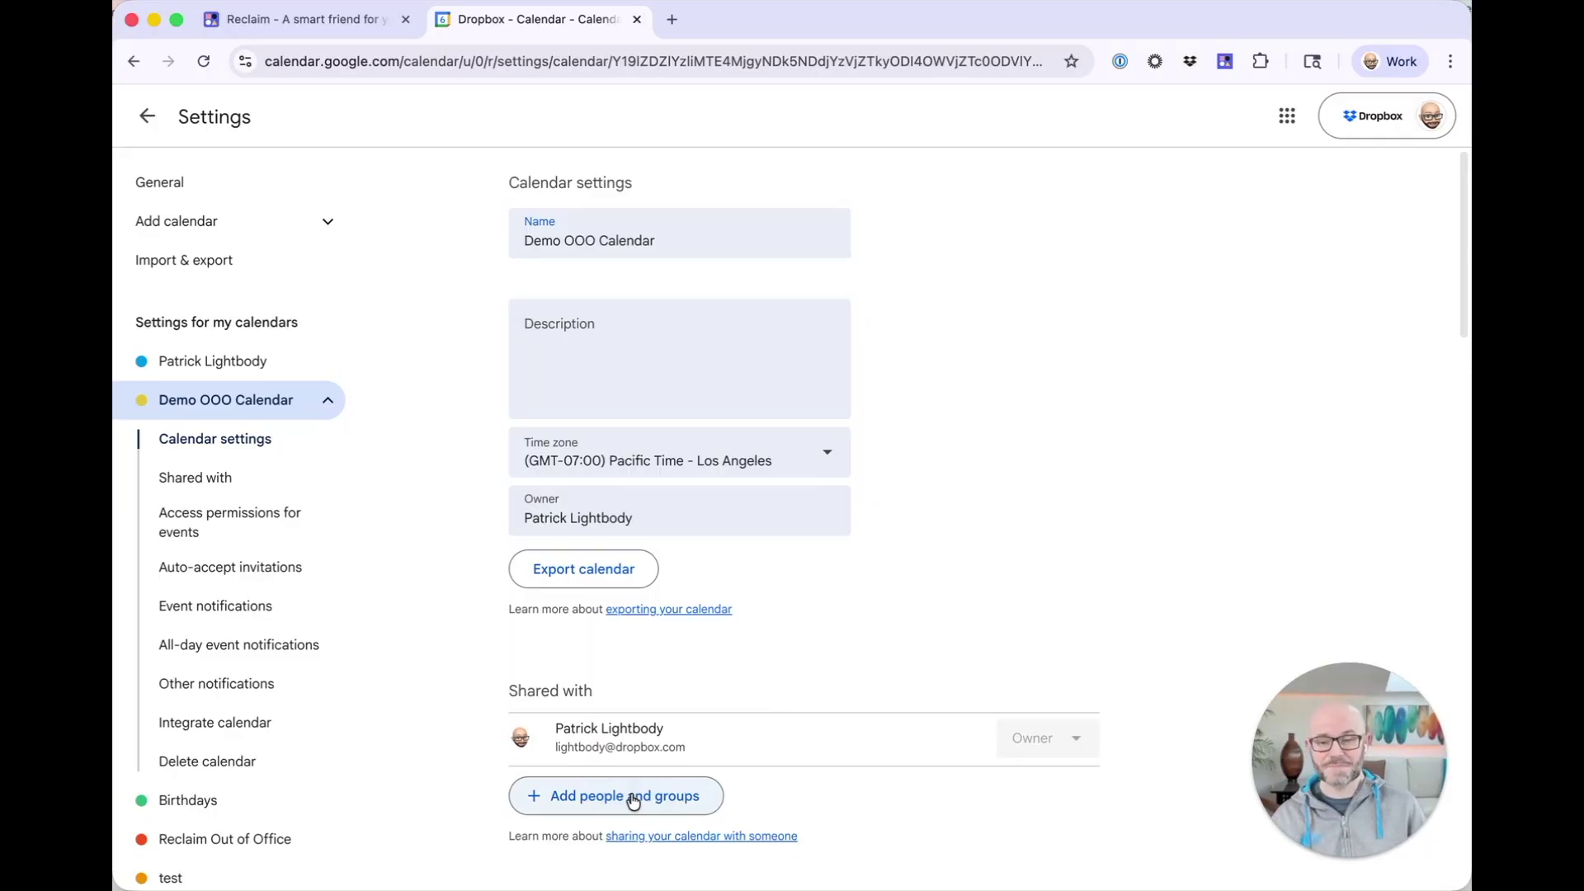
{"action": "left_click", "coordinate": [633, 801]}
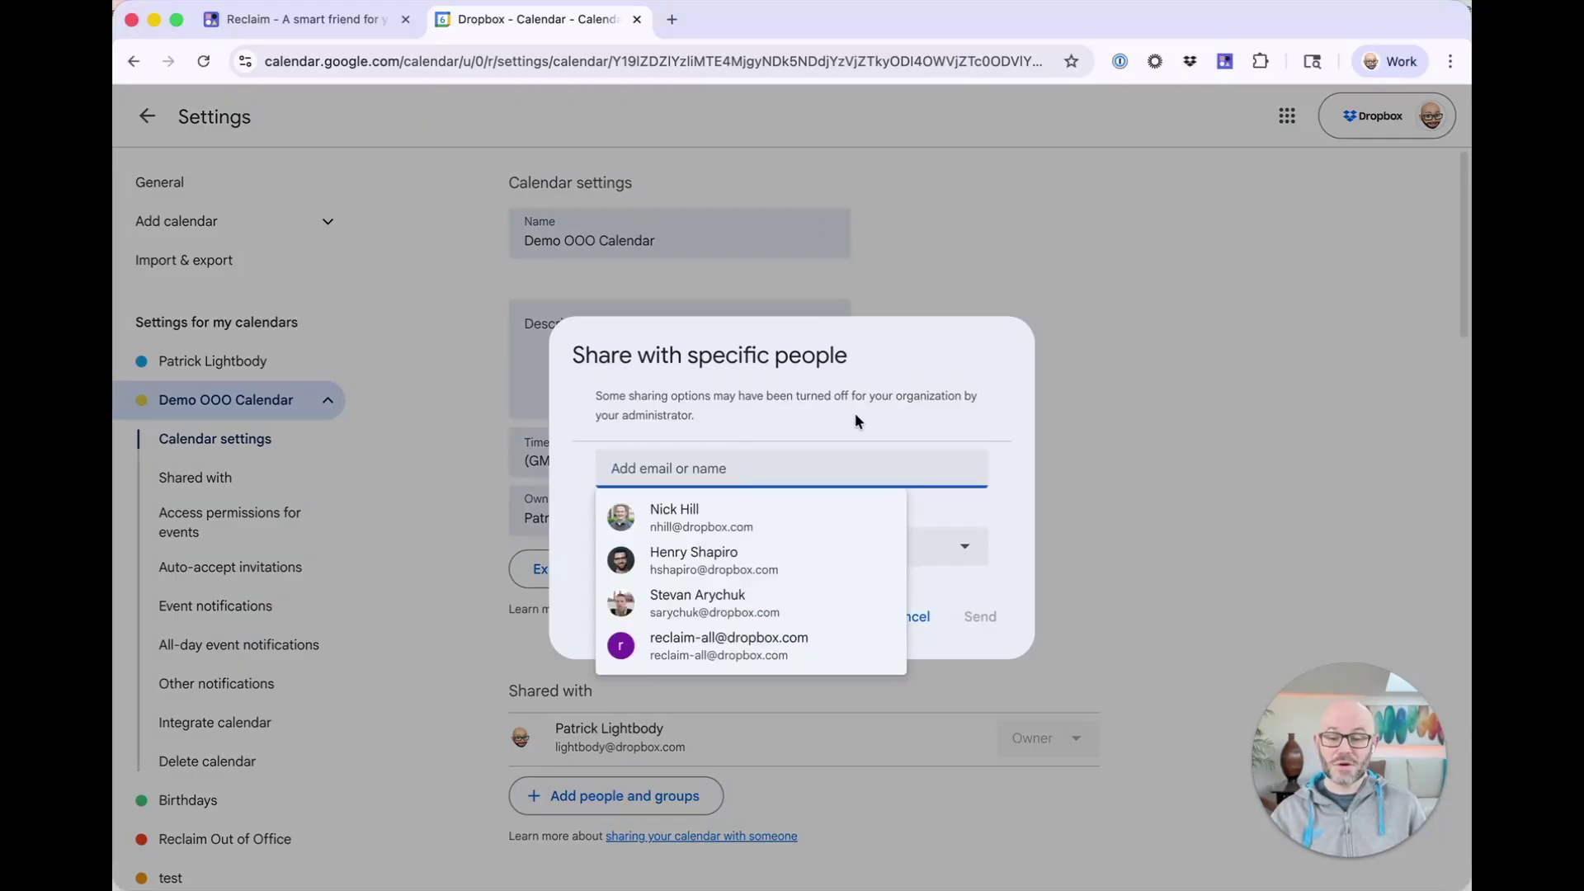
{"action": "left_click", "coordinate": [756, 553]}
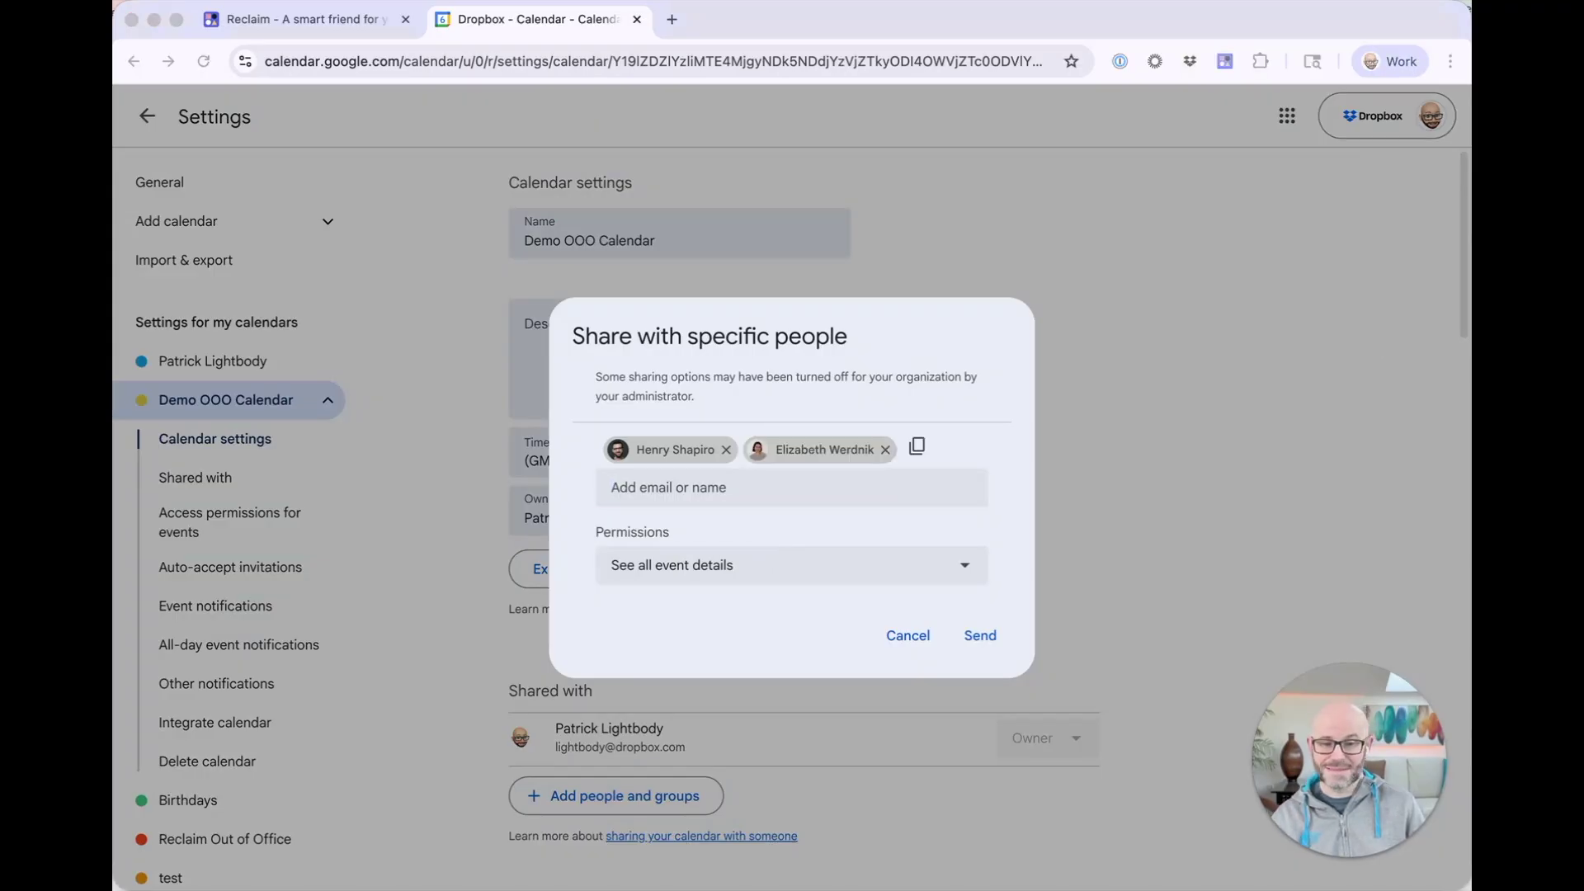
{"action": "left_click", "coordinate": [954, 358]}
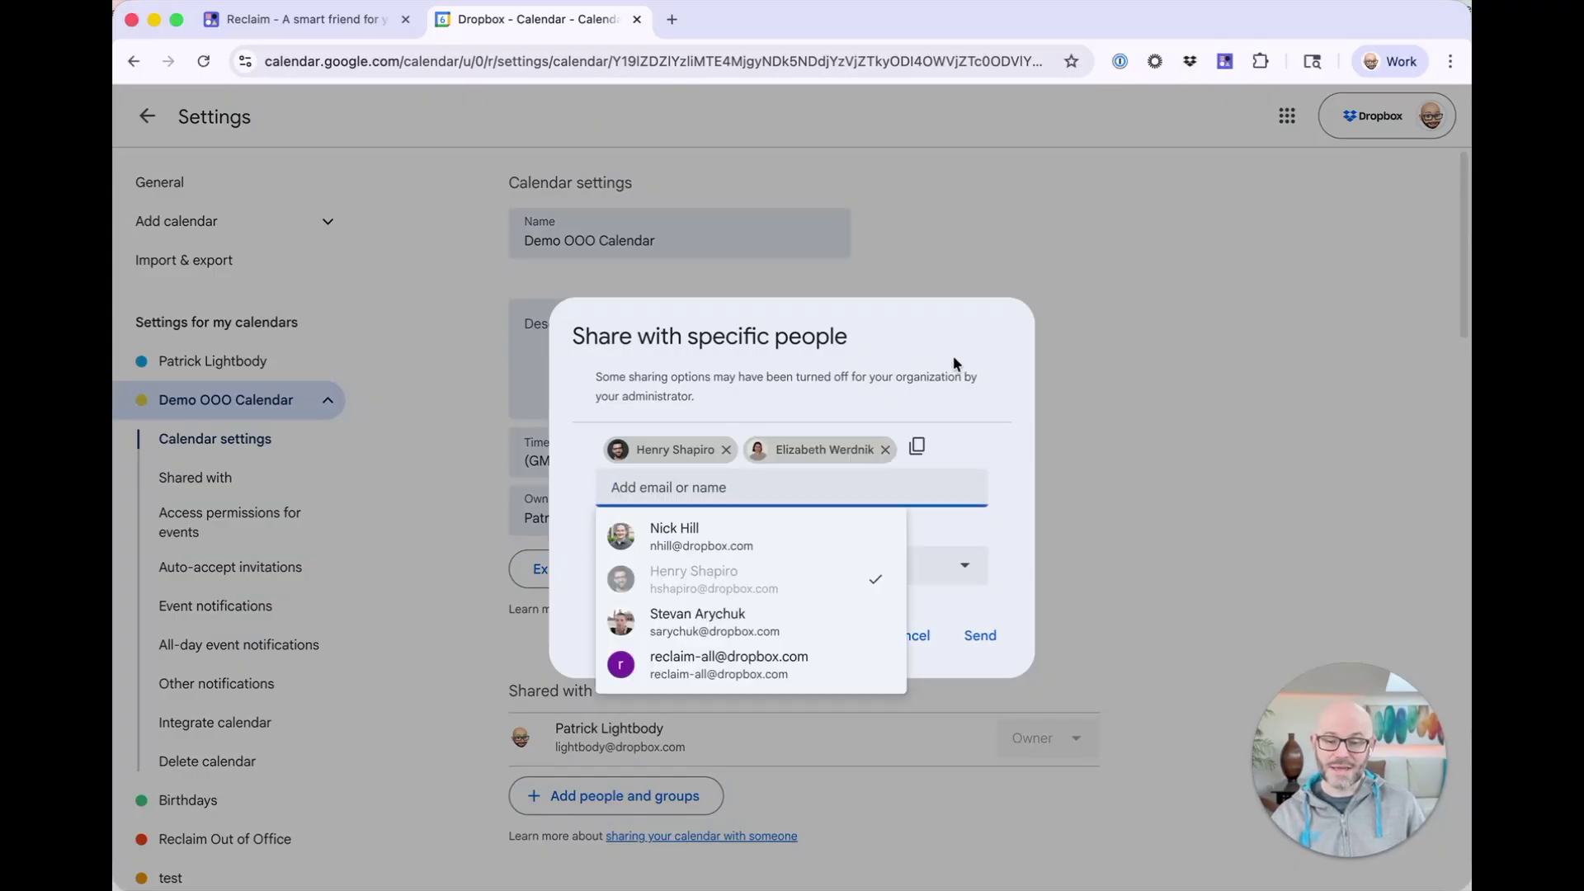
{"action": "left_click", "coordinate": [932, 390]}
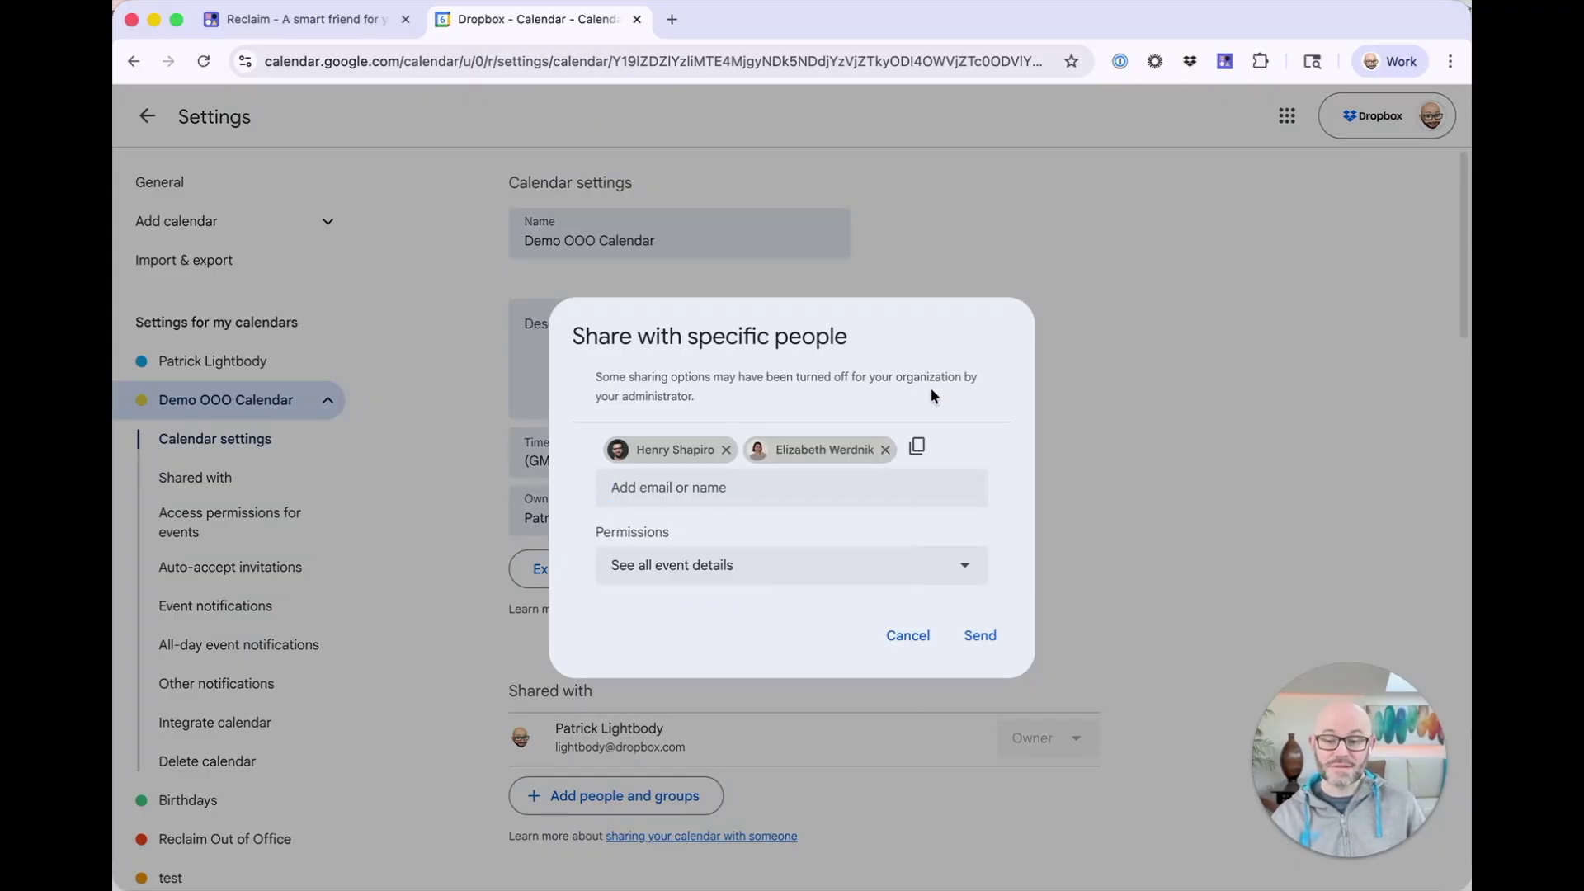
{"action": "left_click", "coordinate": [760, 582]}
{"action": "left_click", "coordinate": [707, 696]}
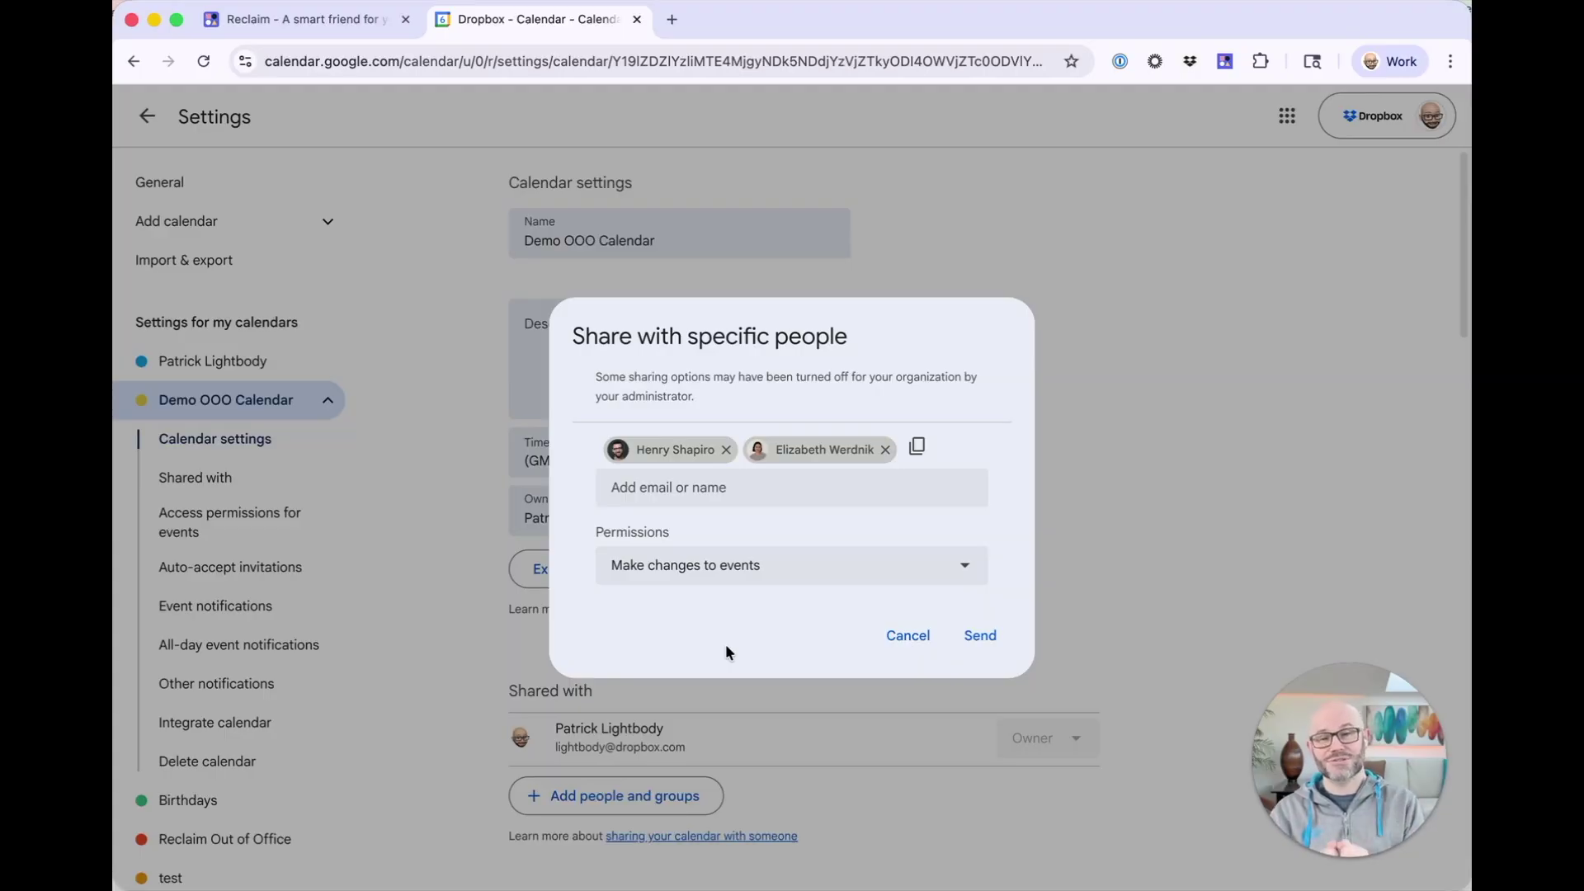
{"action": "left_click", "coordinate": [979, 635]}
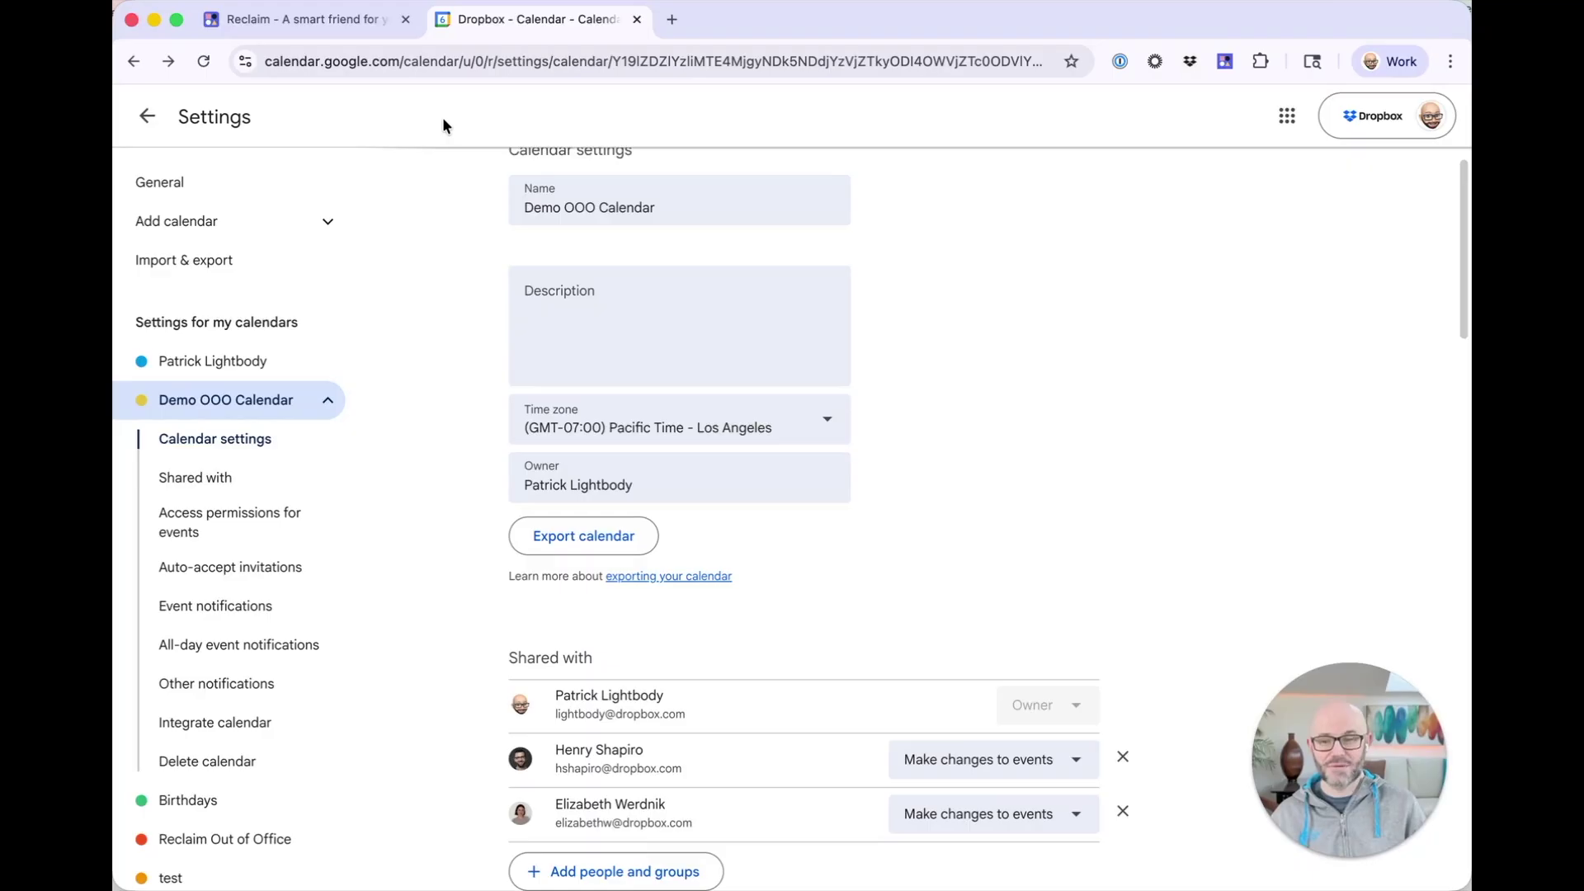
Step: Switch back to Reclaim and review the team-wide out-of-office settings, including whether members may create OOO calendars
{"action": "left_click", "coordinate": [315, 27]}
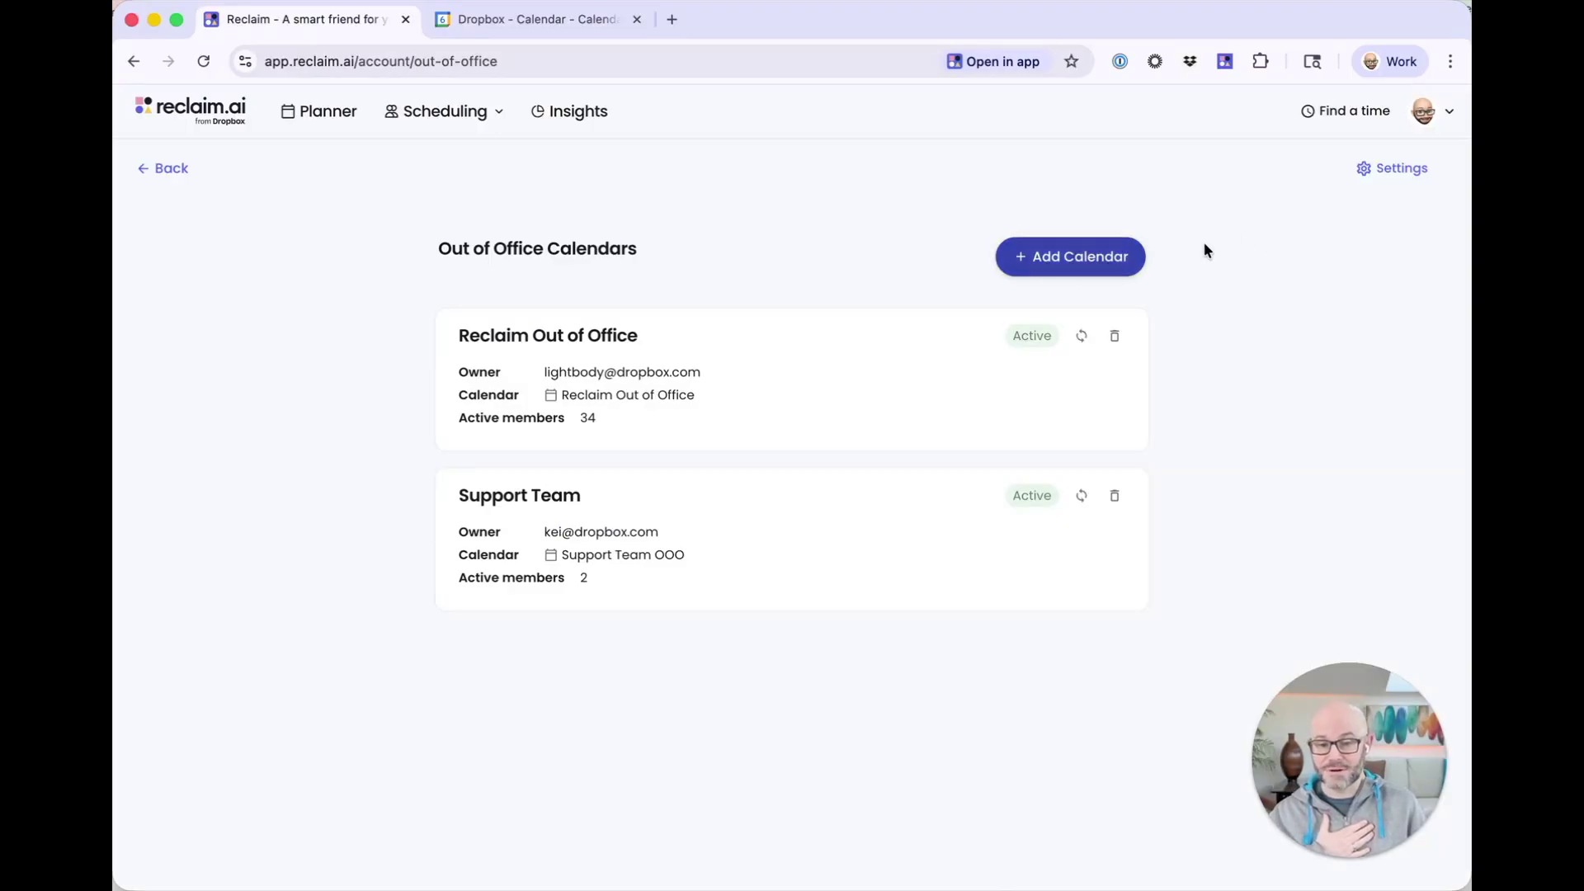
{"action": "left_click", "coordinate": [1378, 172]}
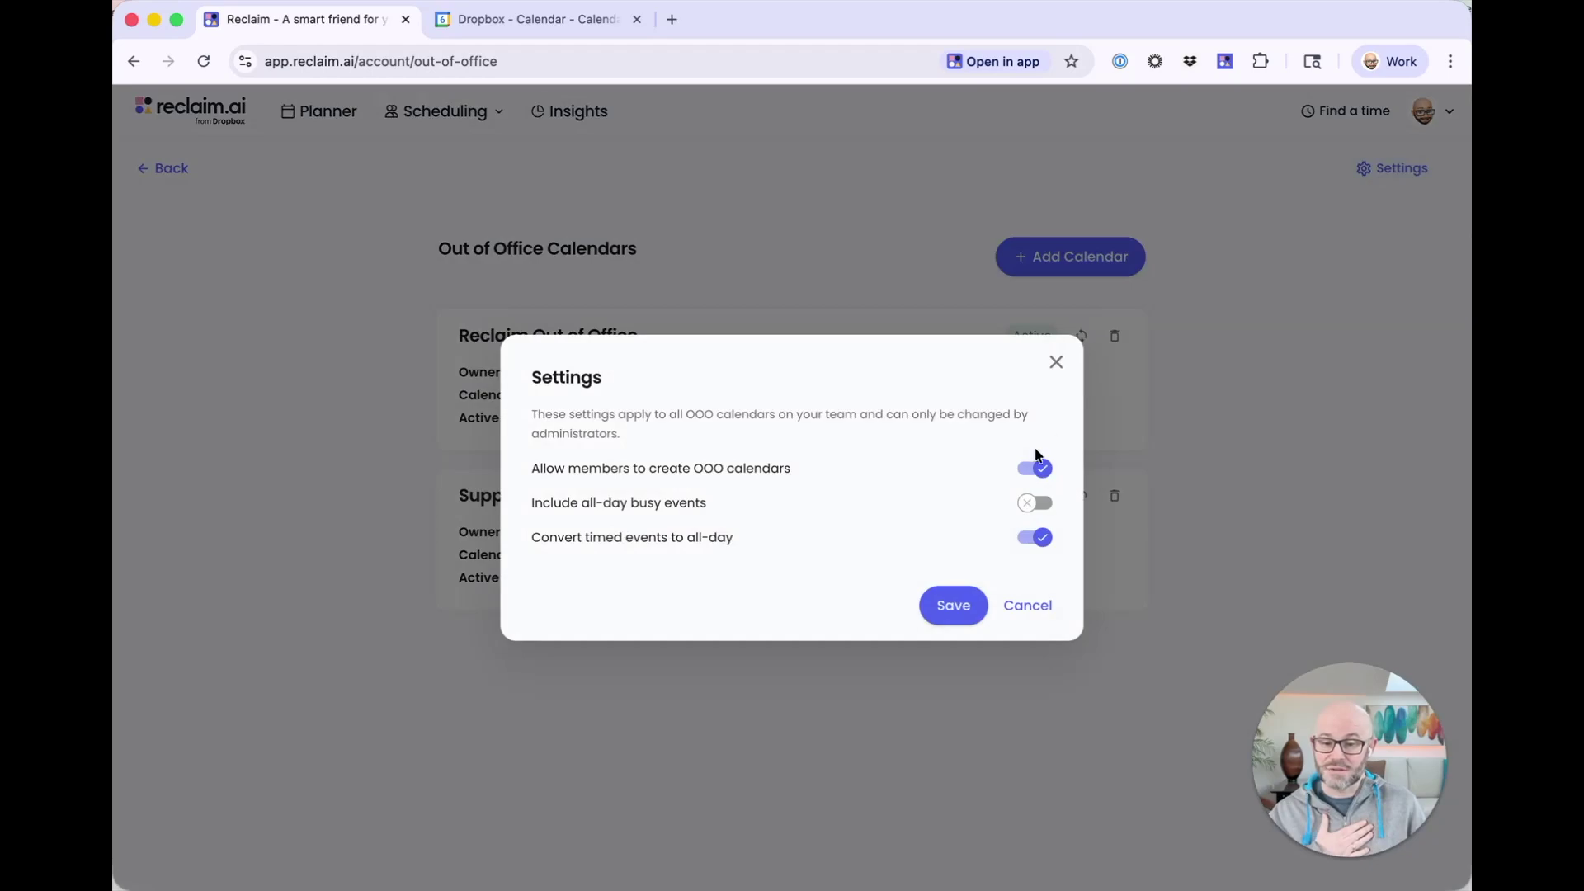
{"action": "left_click_drag", "start_coordinate": [531, 473], "coordinate": [817, 469]}
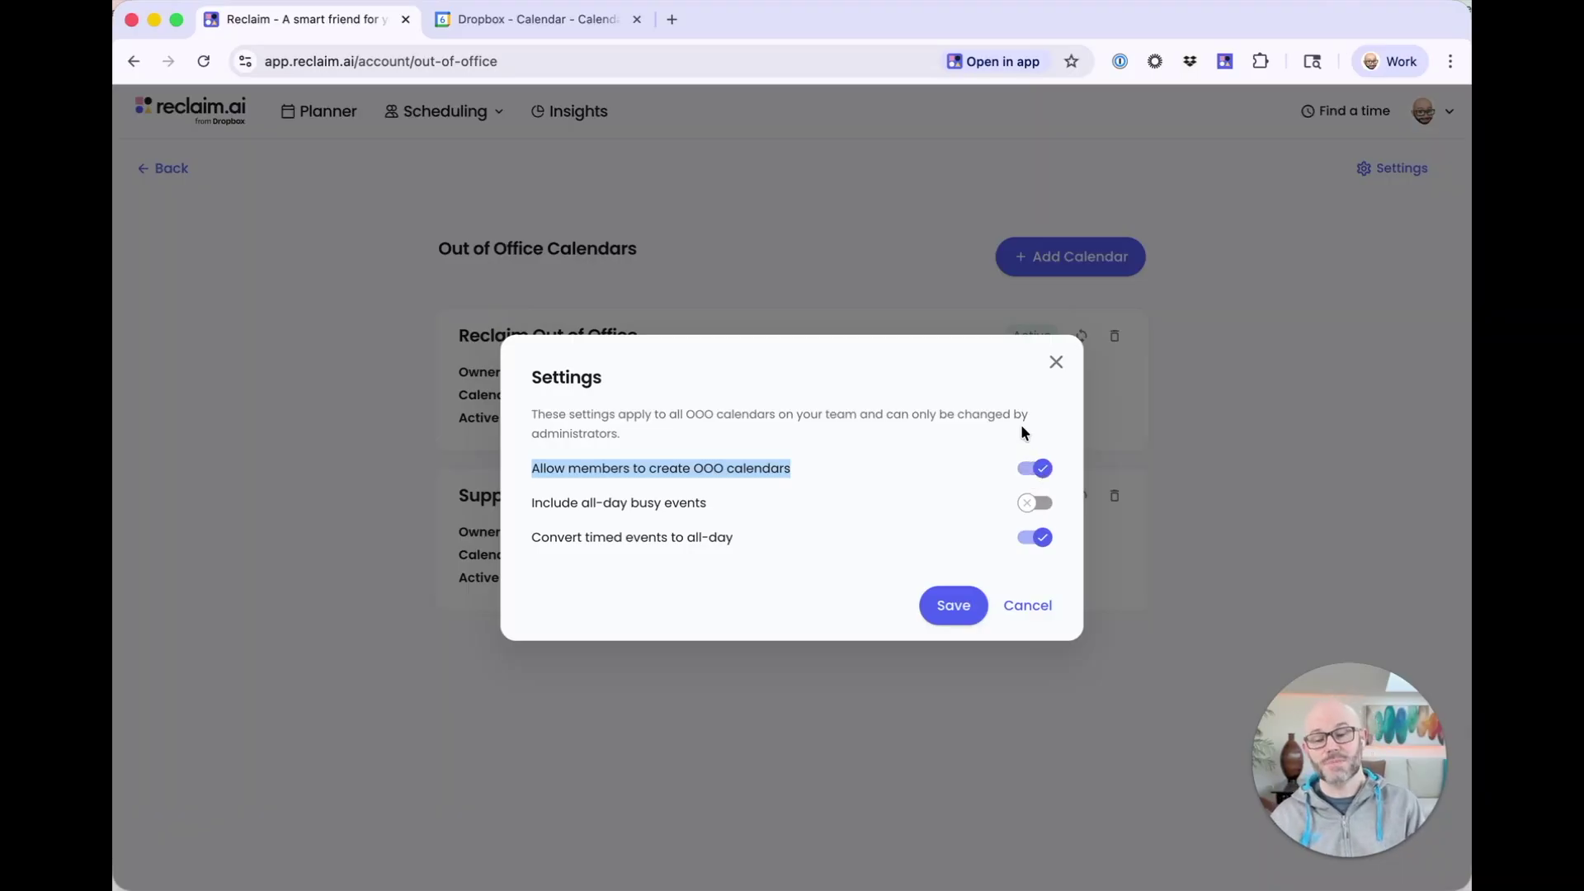
{"action": "left_click", "coordinate": [767, 416]}
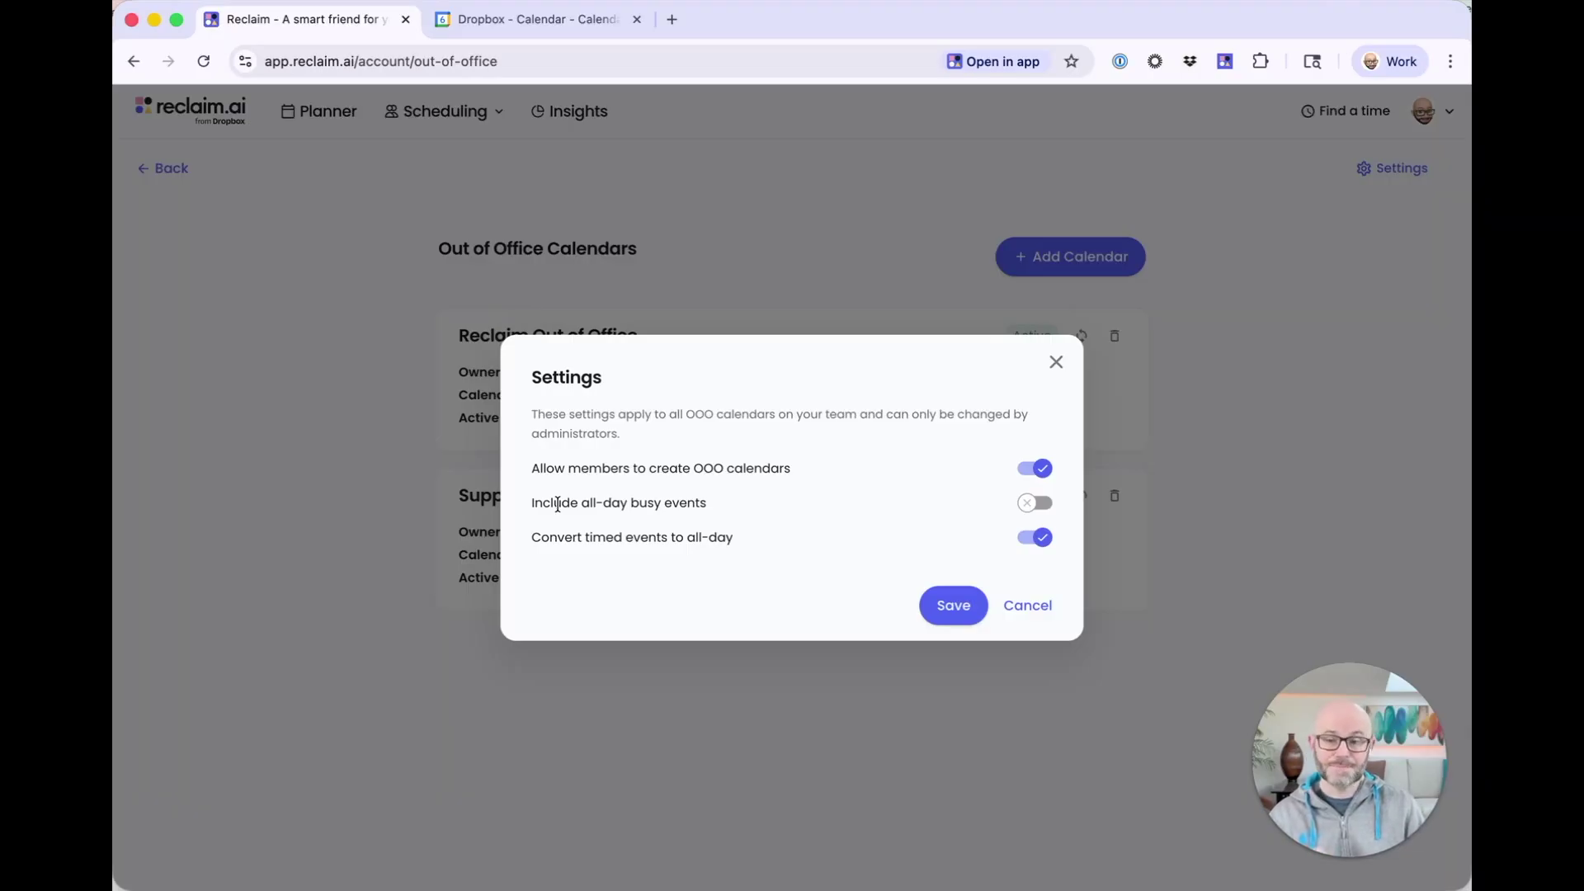
{"action": "left_click", "coordinate": [1059, 363]}
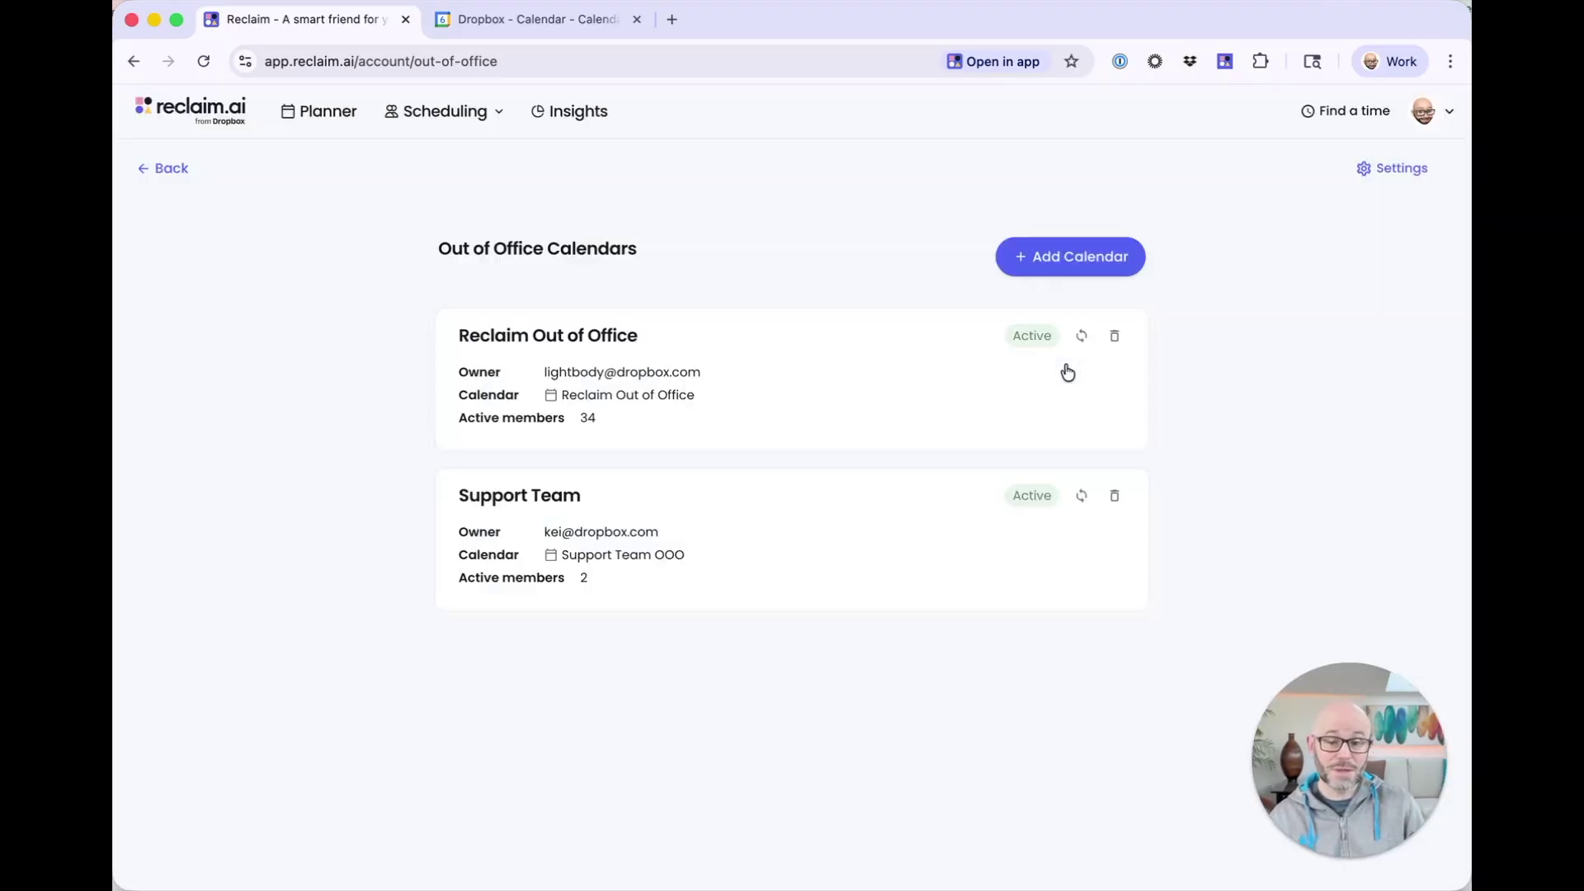
Step: Start adding an out-of-office calendar in Reclaim with the name Demo OOO Calendar
{"action": "left_click", "coordinate": [1052, 272]}
{"action": "left_click", "coordinate": [875, 447]}
{"action": "type", "text": "Demo OOO Cale"}
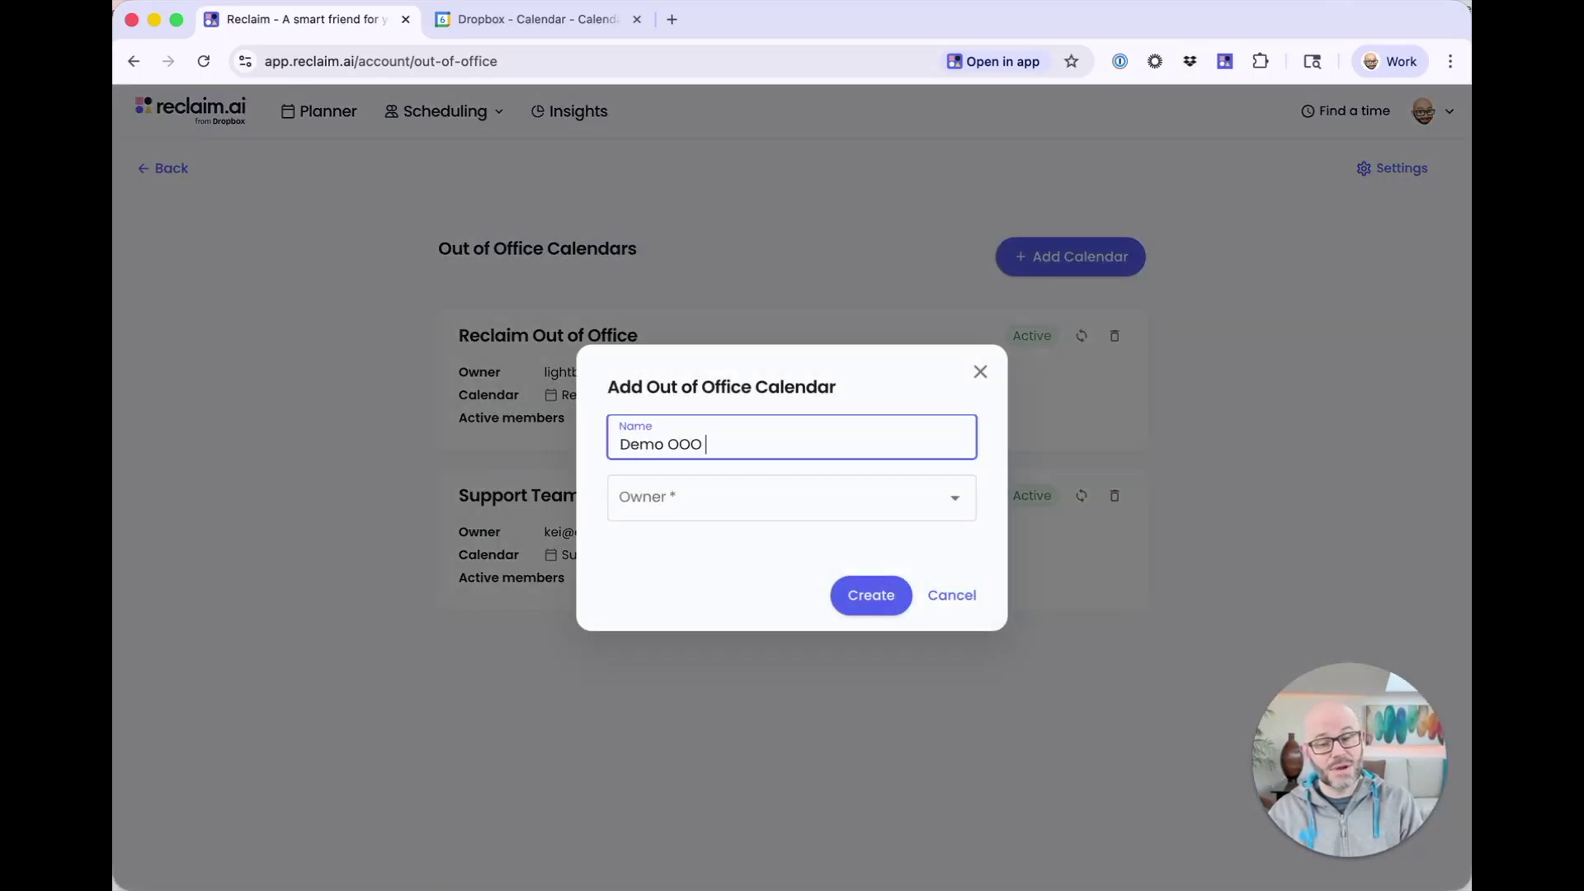
{"action": "key", "text": "BackSpace"}
{"action": "type", "text": "endar"}
{"action": "key", "text": "Tab"}
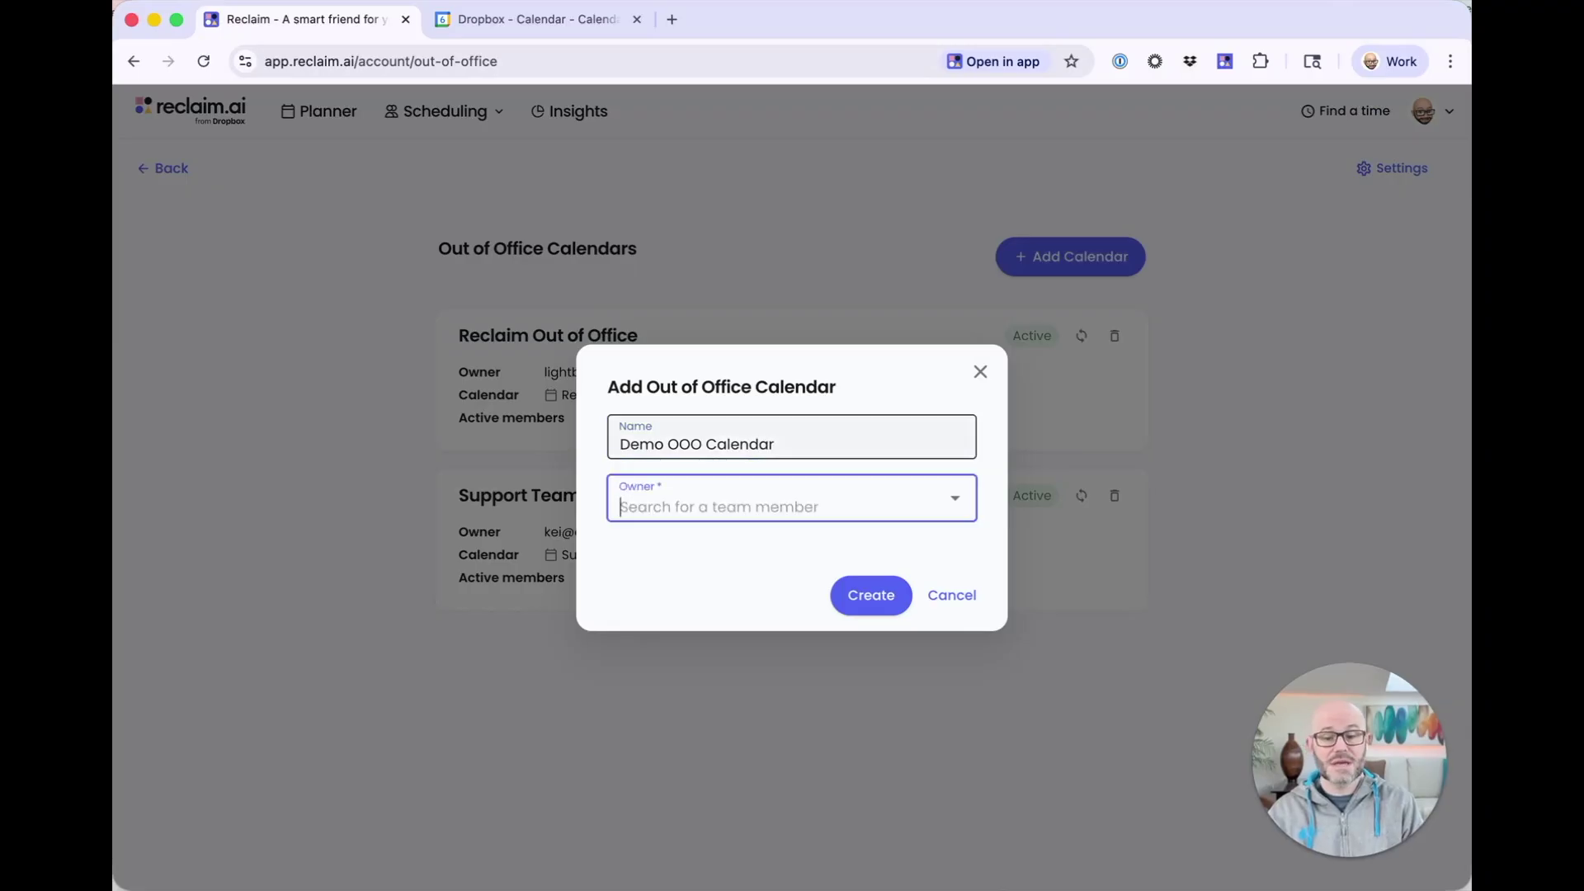
Step: Create the entry with the account holder as owner and Demo OOO Calendar as its linked calendar, and expand its member list
{"action": "type", "text": "lightbody"}
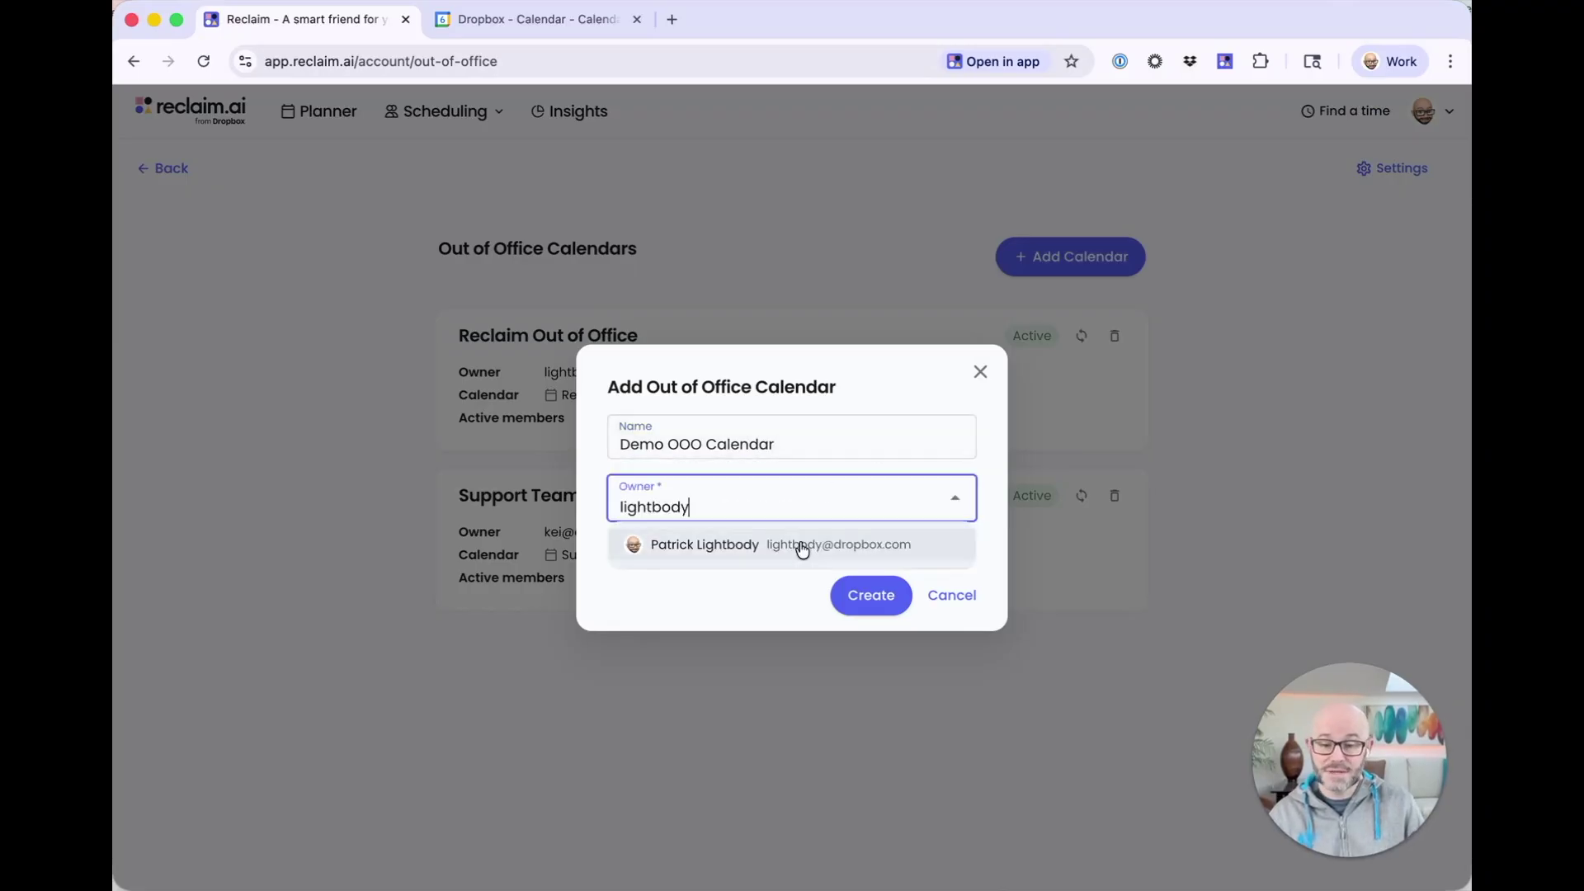
{"action": "left_click", "coordinate": [798, 545]}
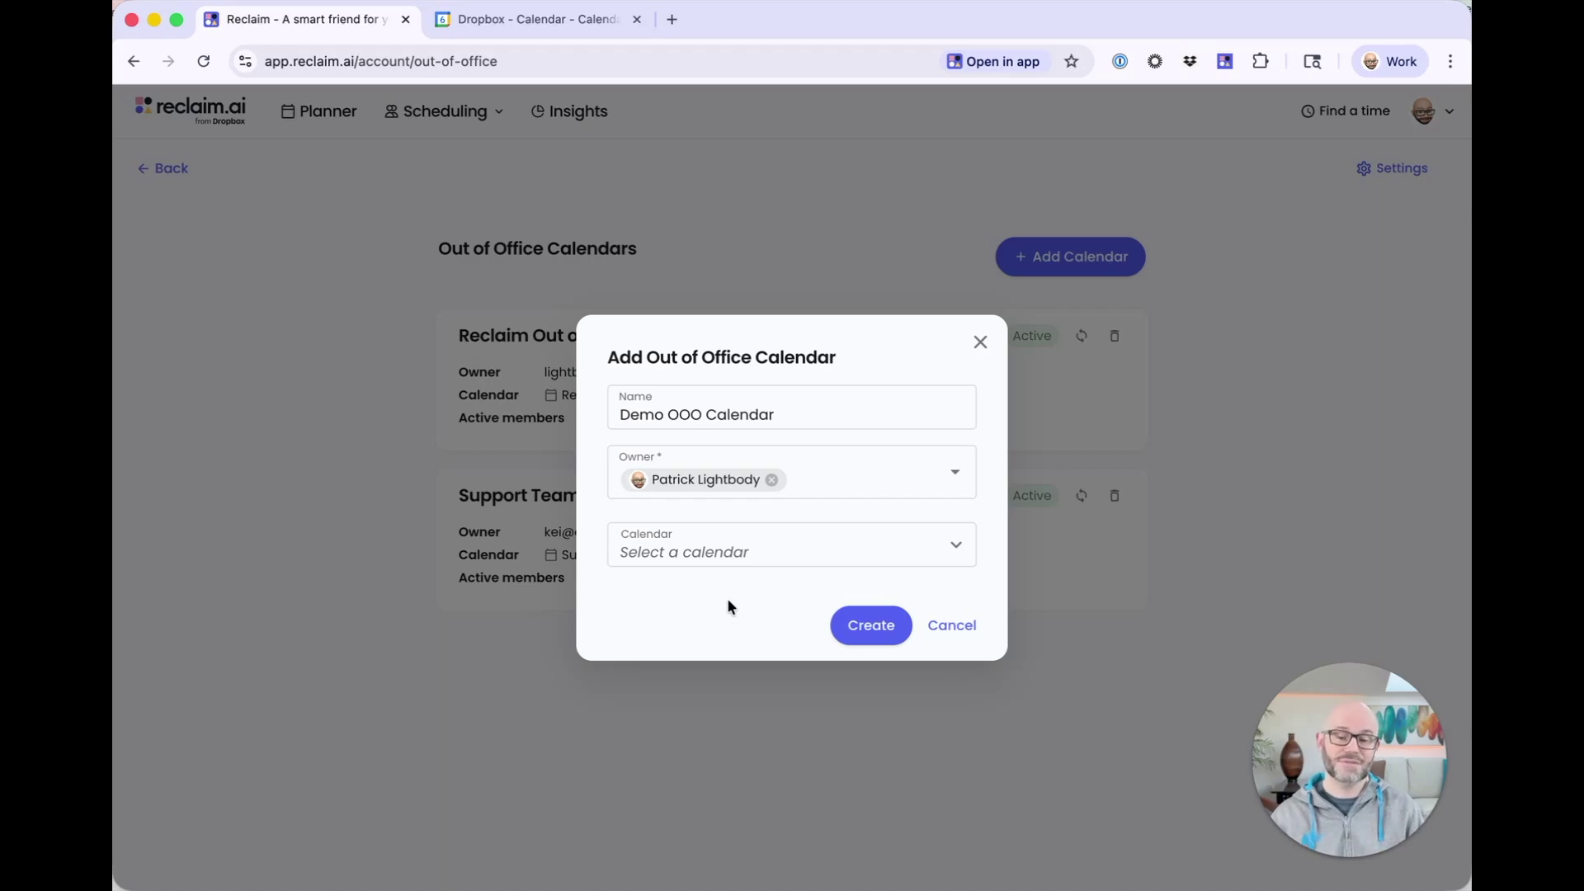
{"action": "left_click", "coordinate": [722, 552]}
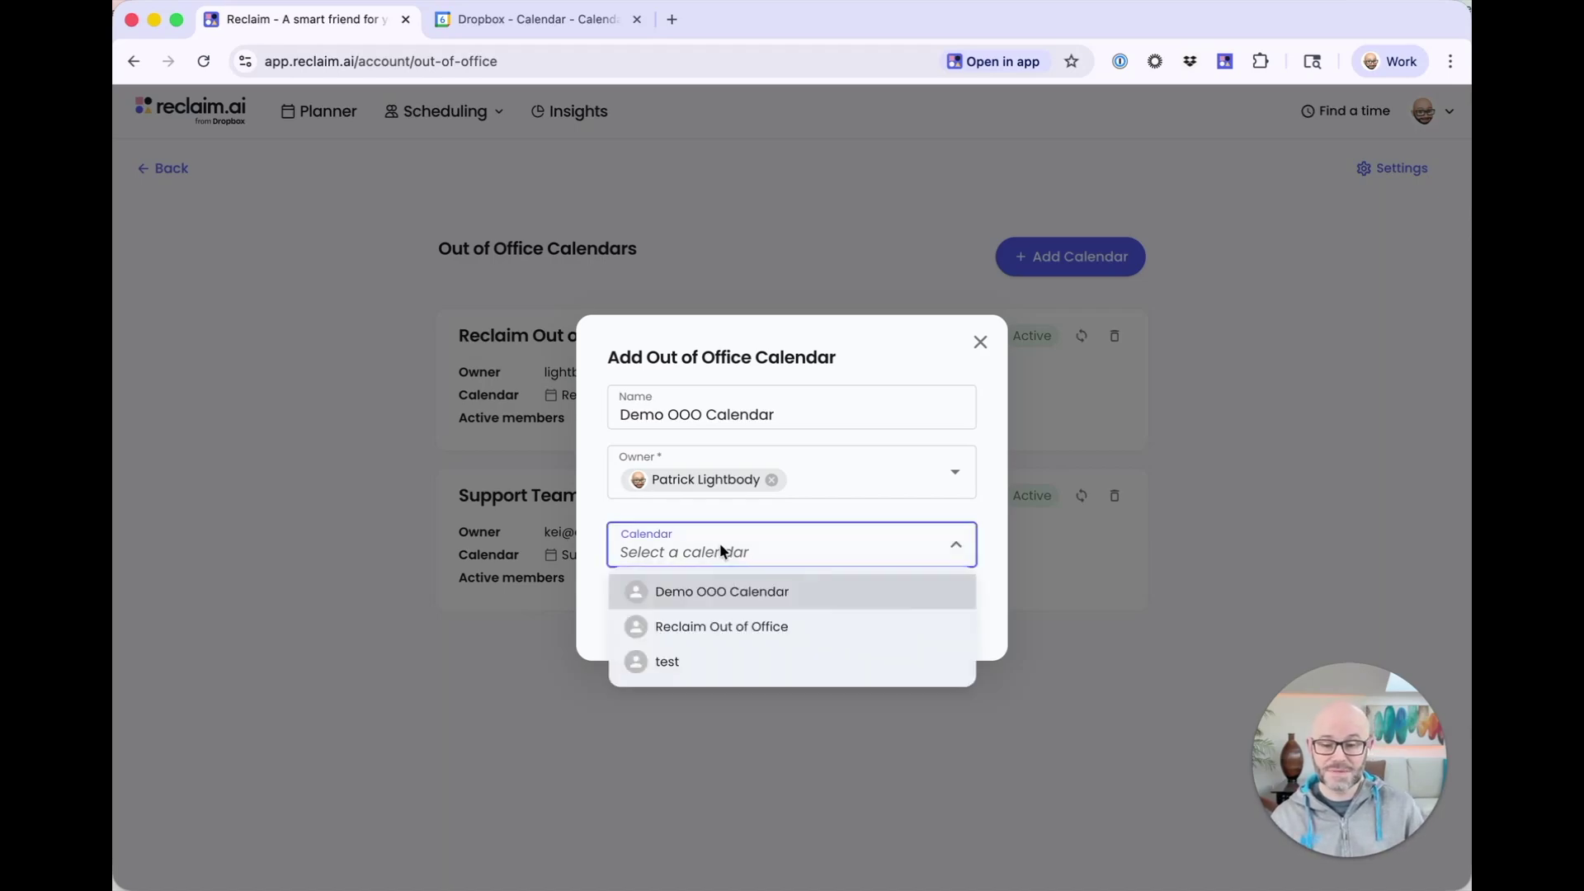
{"action": "left_click", "coordinate": [721, 601]}
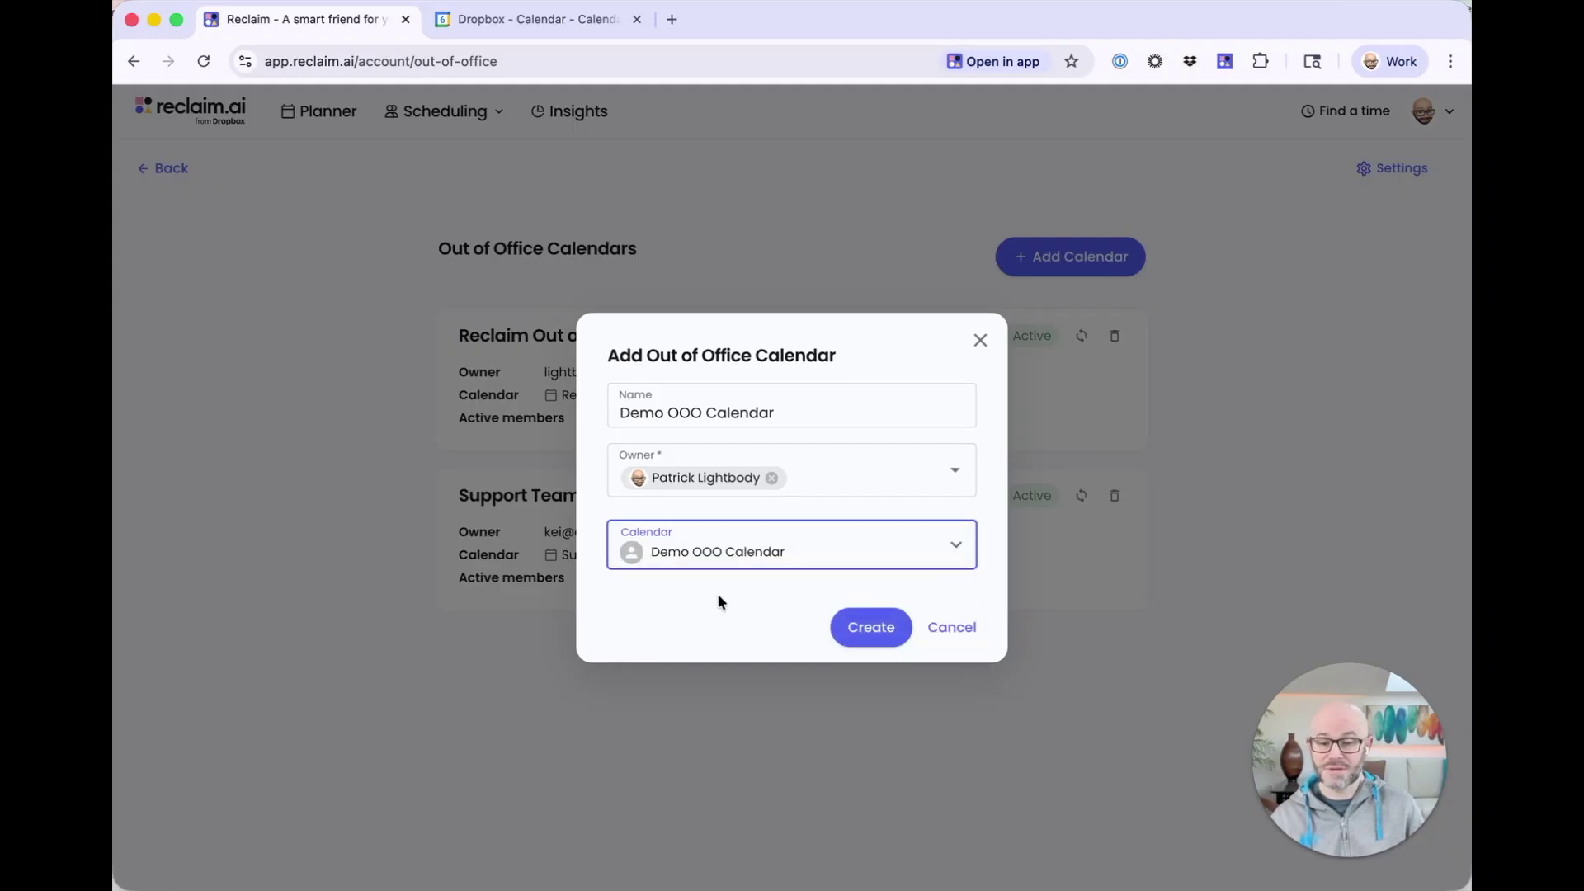
{"action": "left_click", "coordinate": [866, 641]}
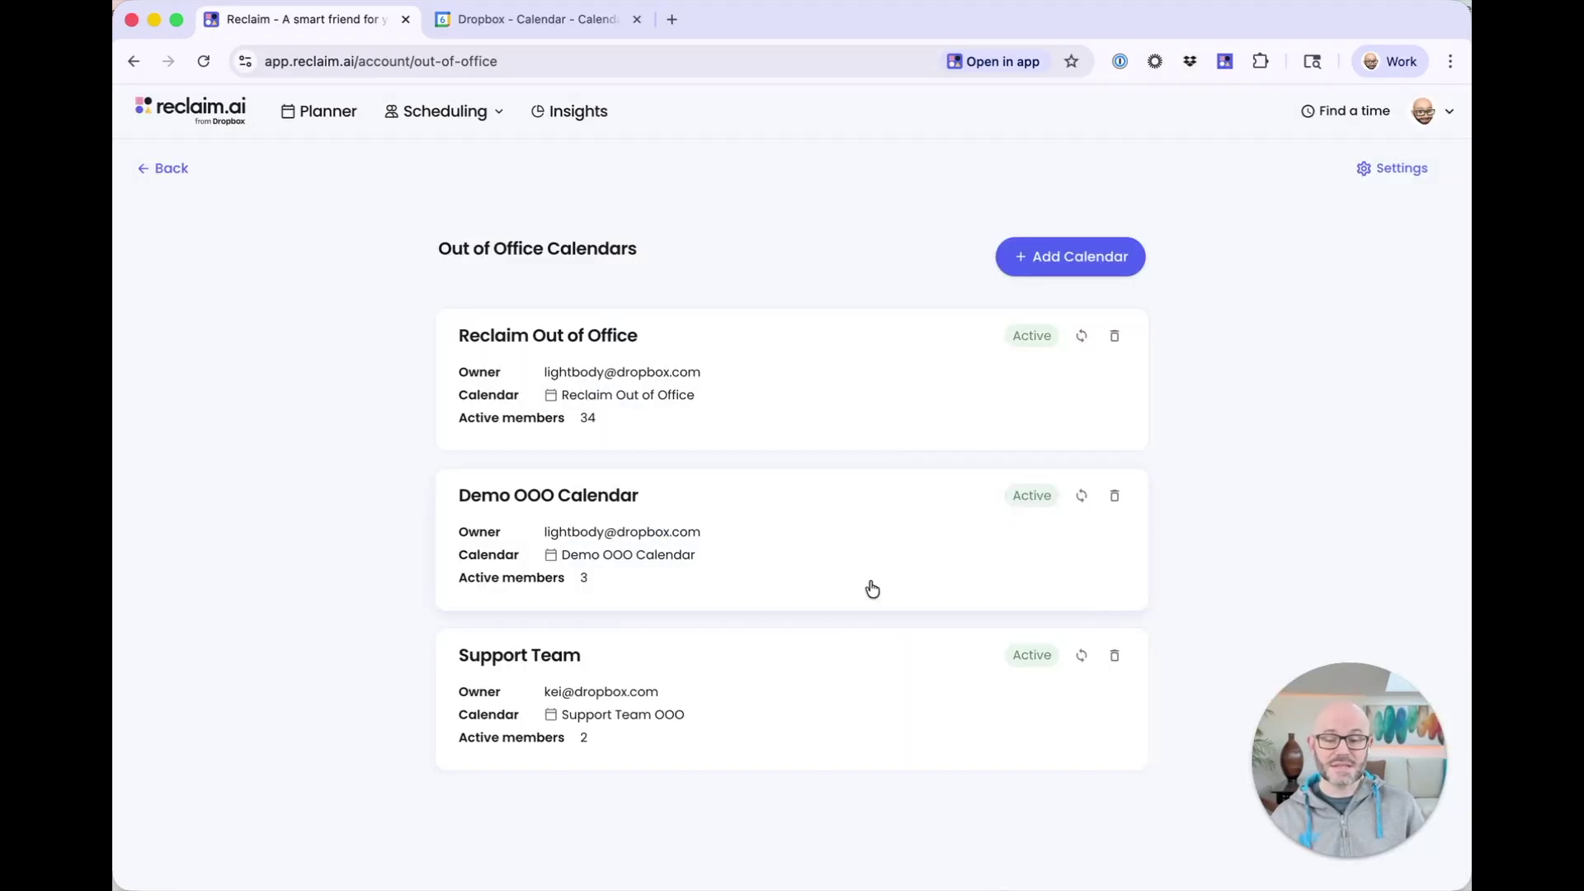
{"action": "left_click", "coordinate": [873, 588]}
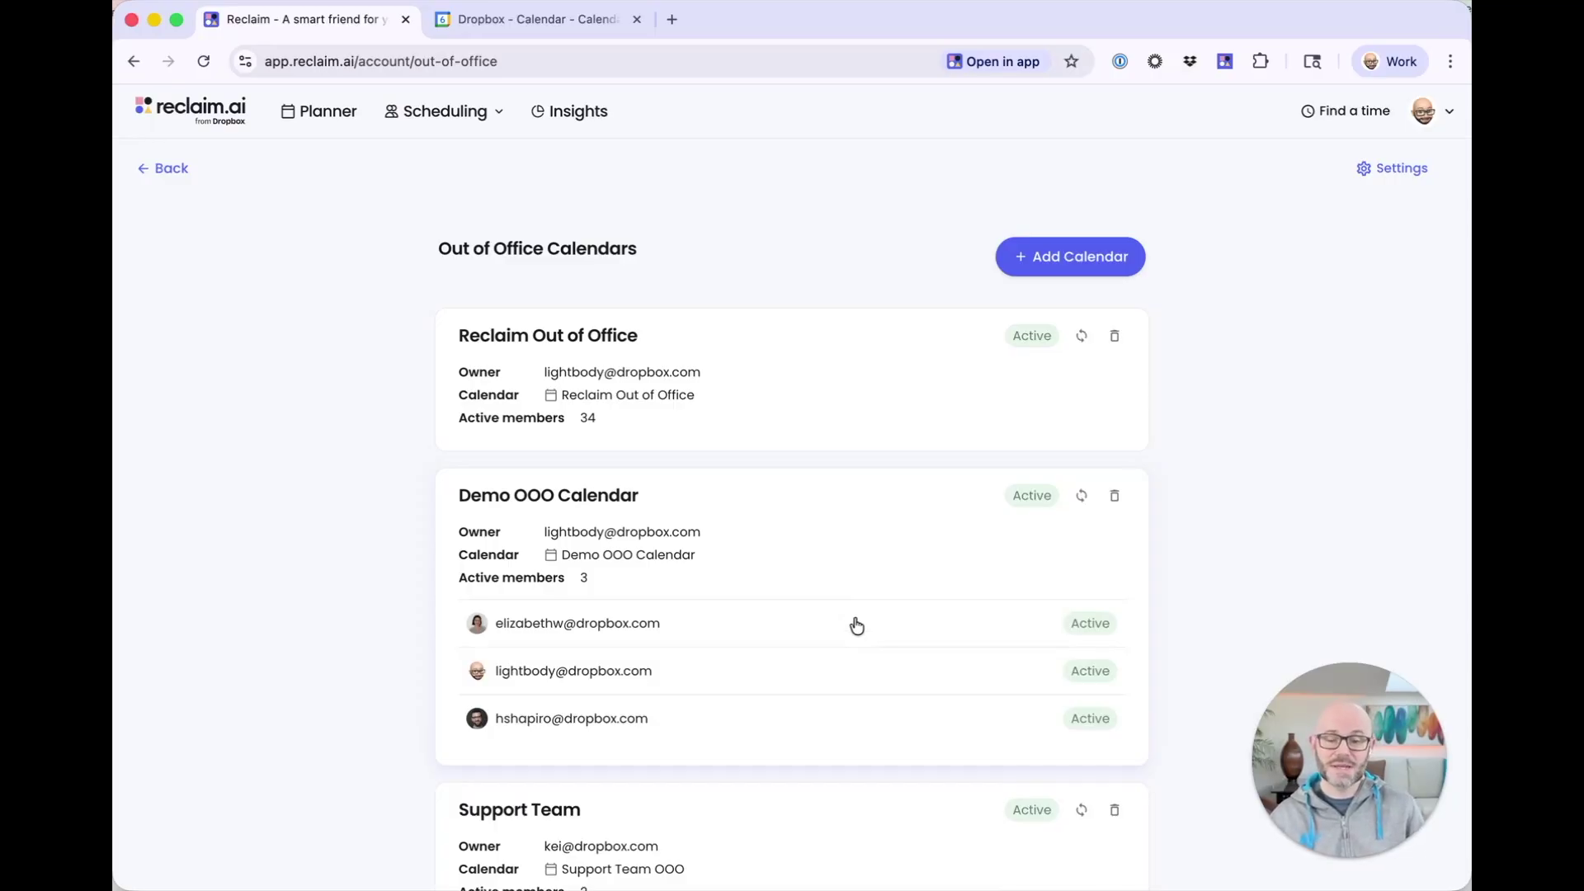
Step: Switch to Google Calendar, leave the calendar settings and show the single-day view for April 11, 2026
{"action": "left_click", "coordinate": [498, 30]}
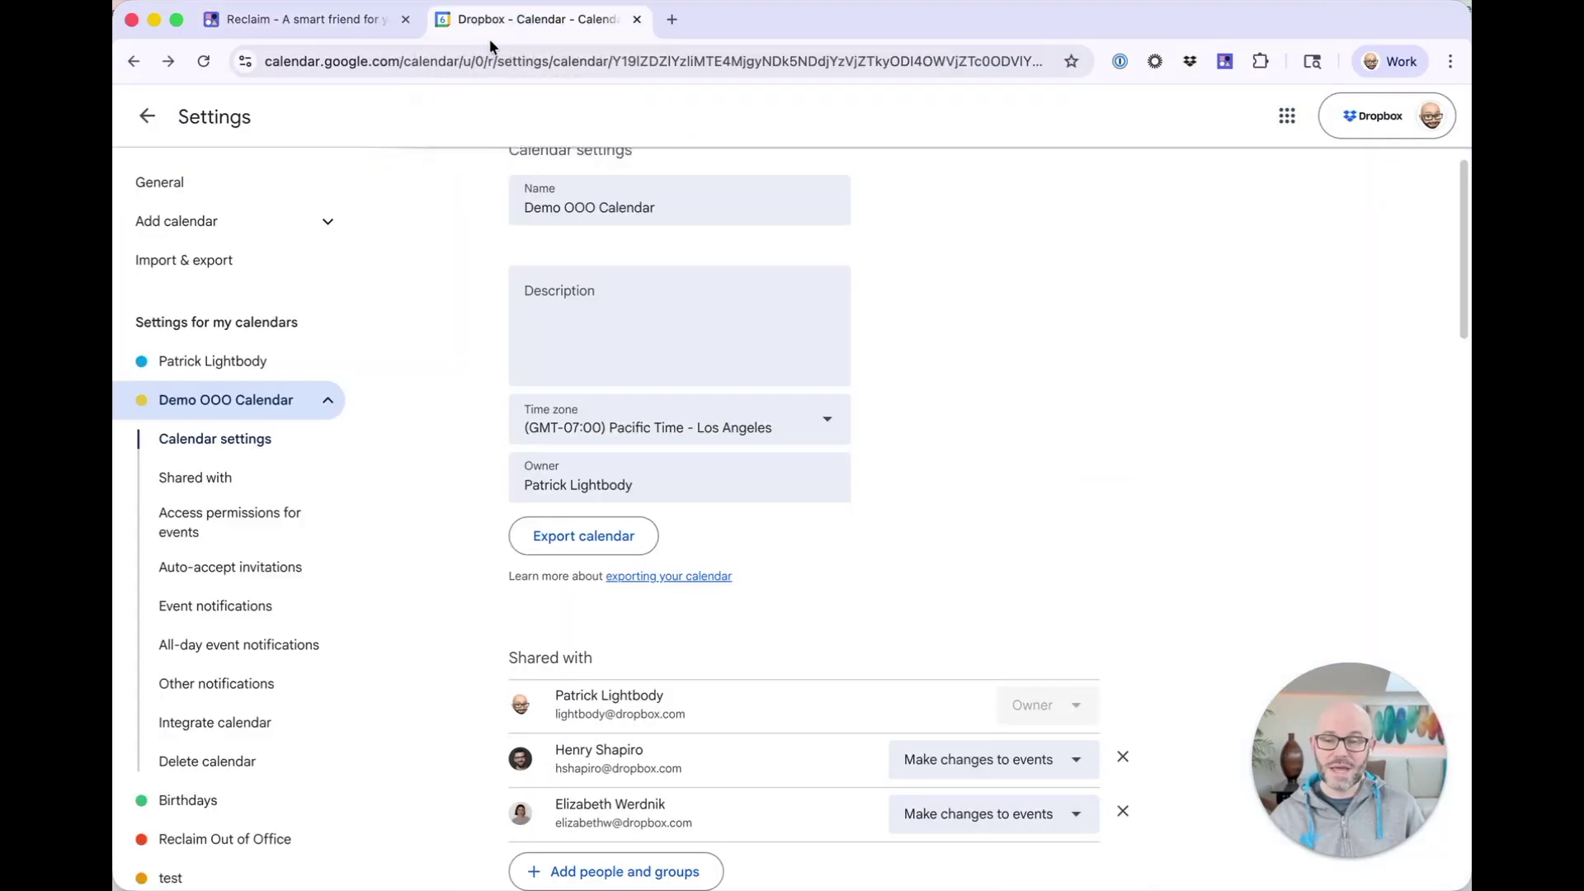
{"action": "left_click", "coordinate": [149, 119]}
{"action": "scroll", "coordinate": [239, 726], "scroll_direction": "down", "scroll_amount": 3}
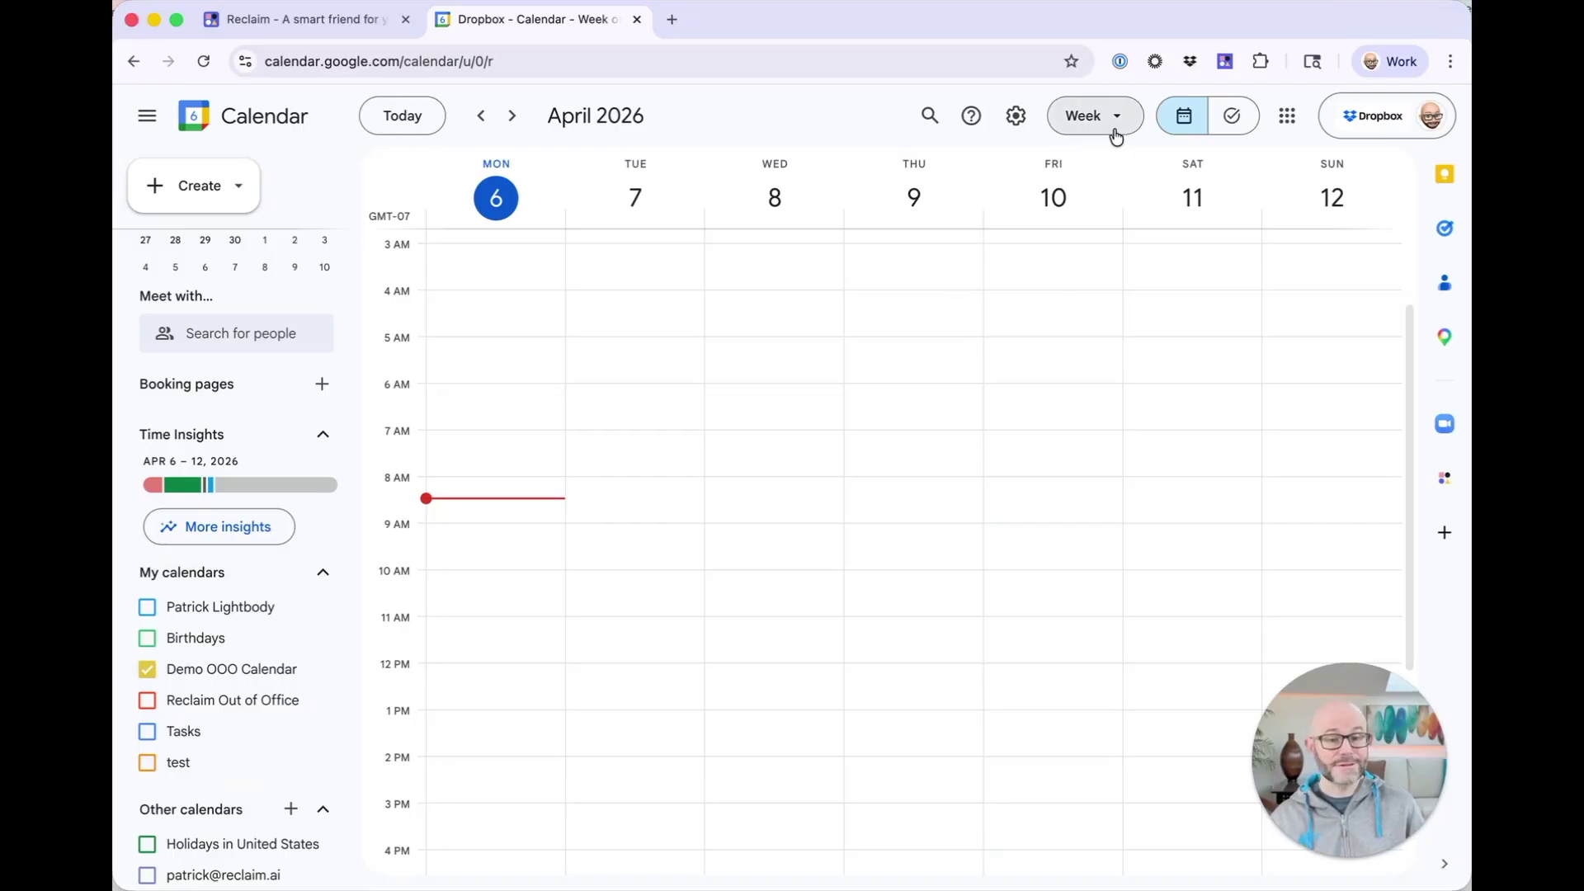
{"action": "left_click", "coordinate": [1110, 122]}
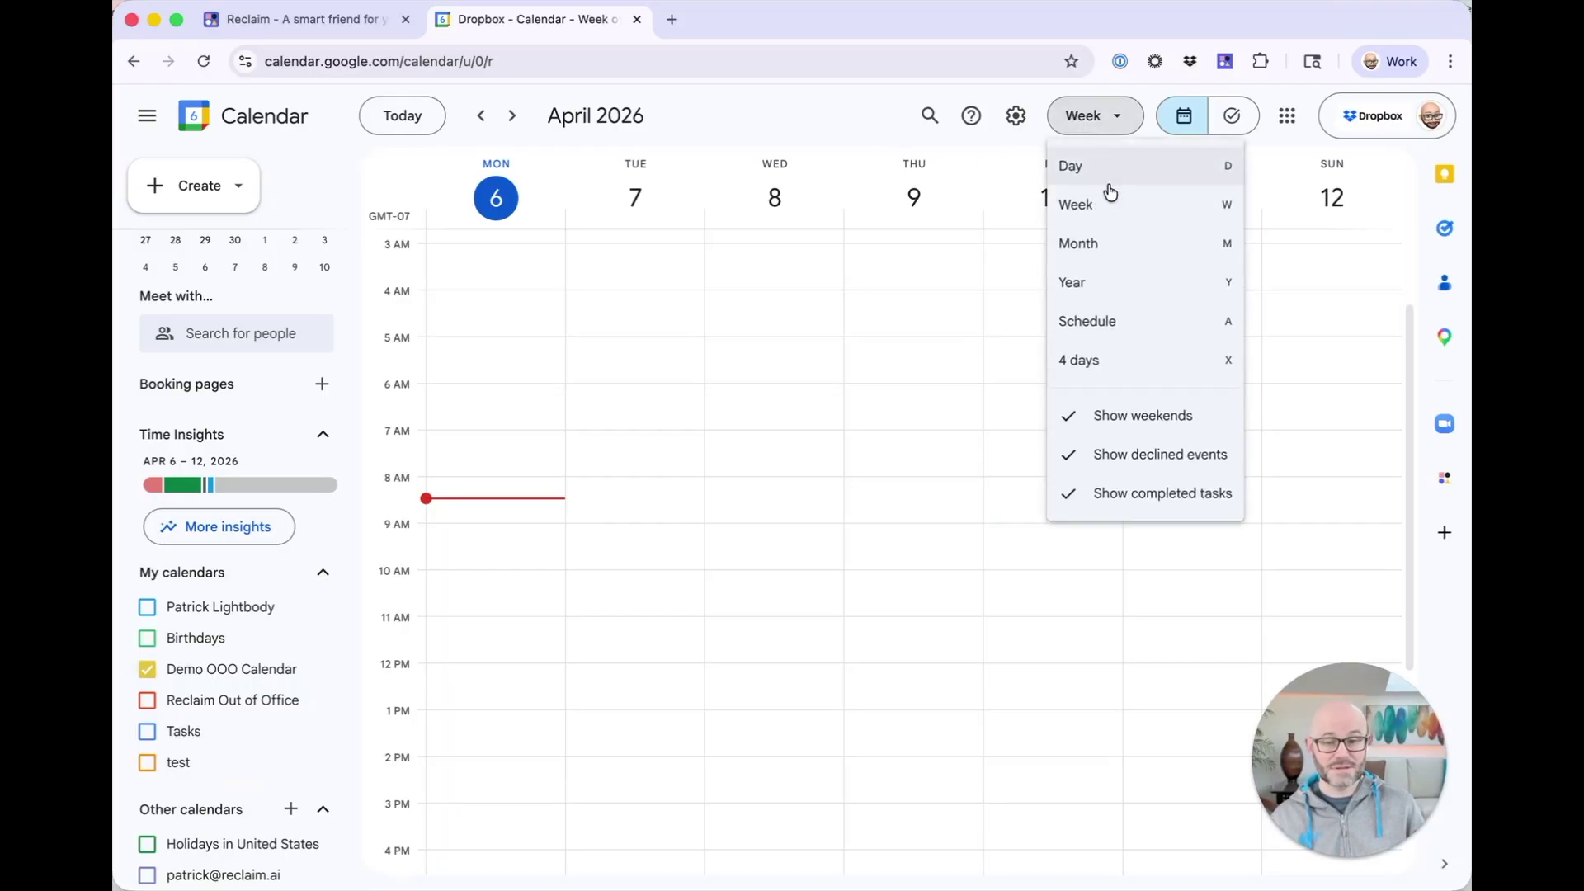
{"action": "left_click", "coordinate": [1096, 166]}
{"action": "left_click", "coordinate": [512, 123]}
{"action": "left_click", "coordinate": [512, 119]}
{"action": "left_click", "coordinate": [513, 120]}
{"action": "left_click", "coordinate": [513, 120]}
{"action": "left_click", "coordinate": [512, 120]}
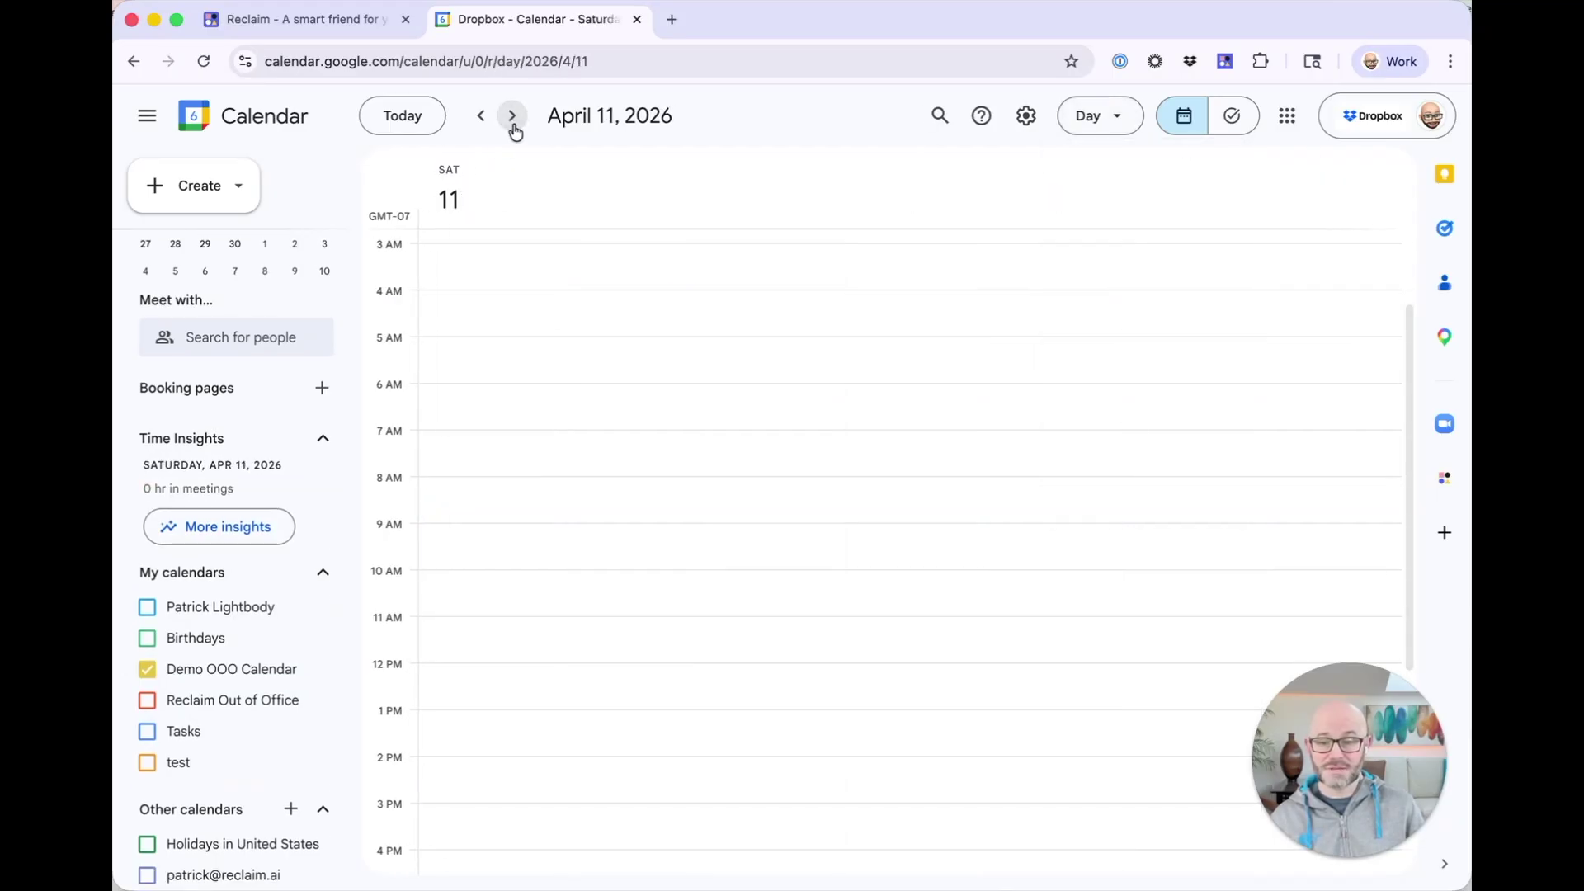
Step: Create a public out-of-office event titled "On a flight" on Saturday, April 11 from 8:00am to 10:05am
{"action": "left_click", "coordinate": [617, 216]}
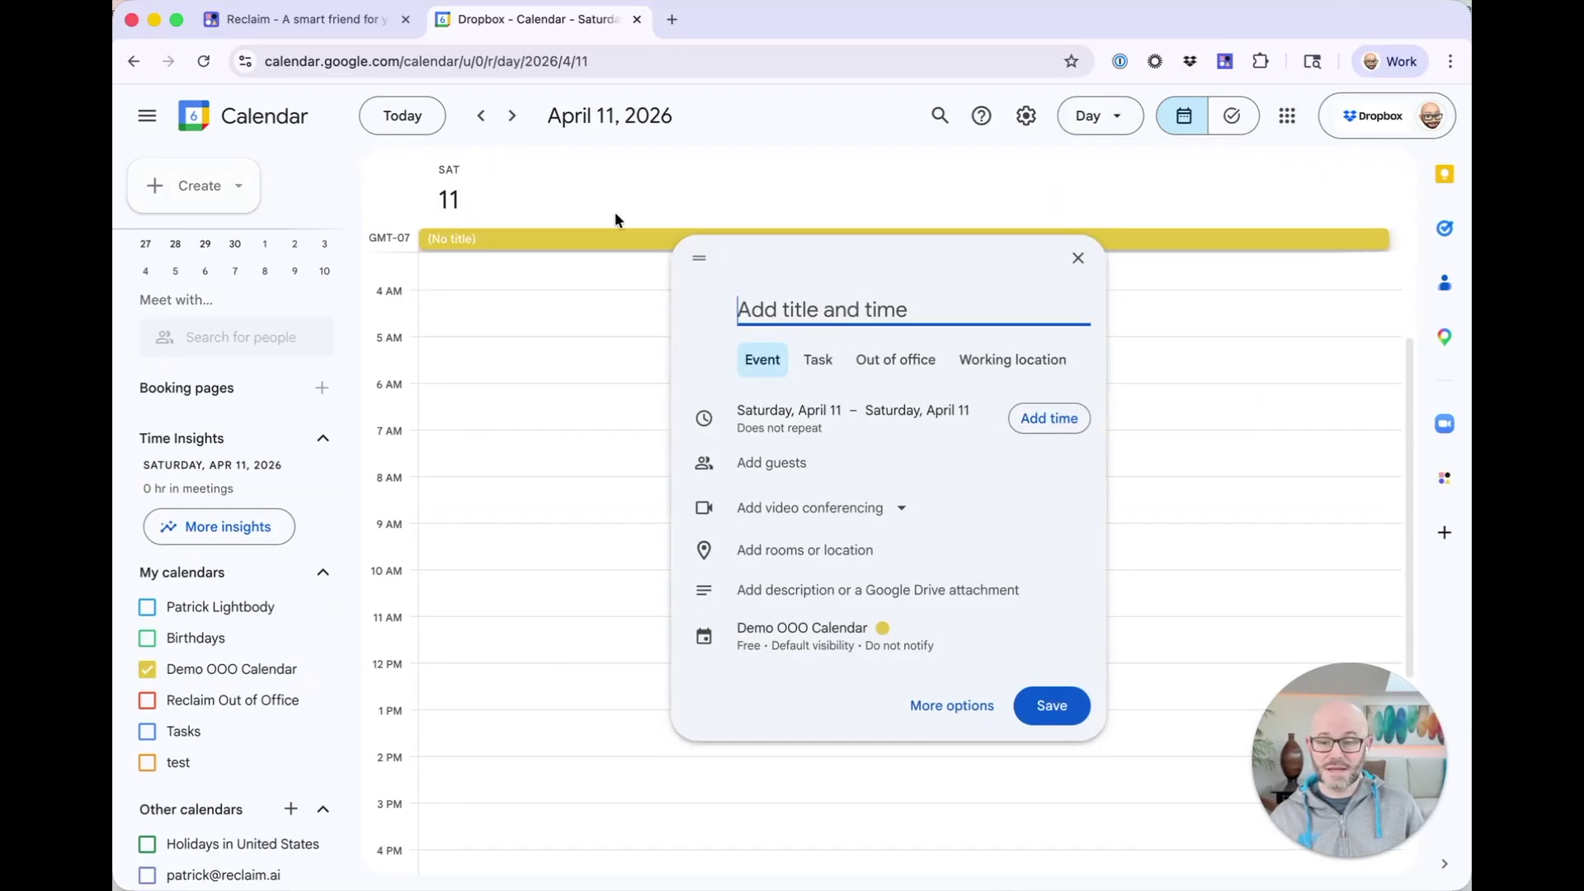
{"action": "left_click", "coordinate": [457, 578]}
{"action": "left_click_drag", "start_coordinate": [502, 482], "coordinate": [512, 573]}
{"action": "type", "text": "ooo"}
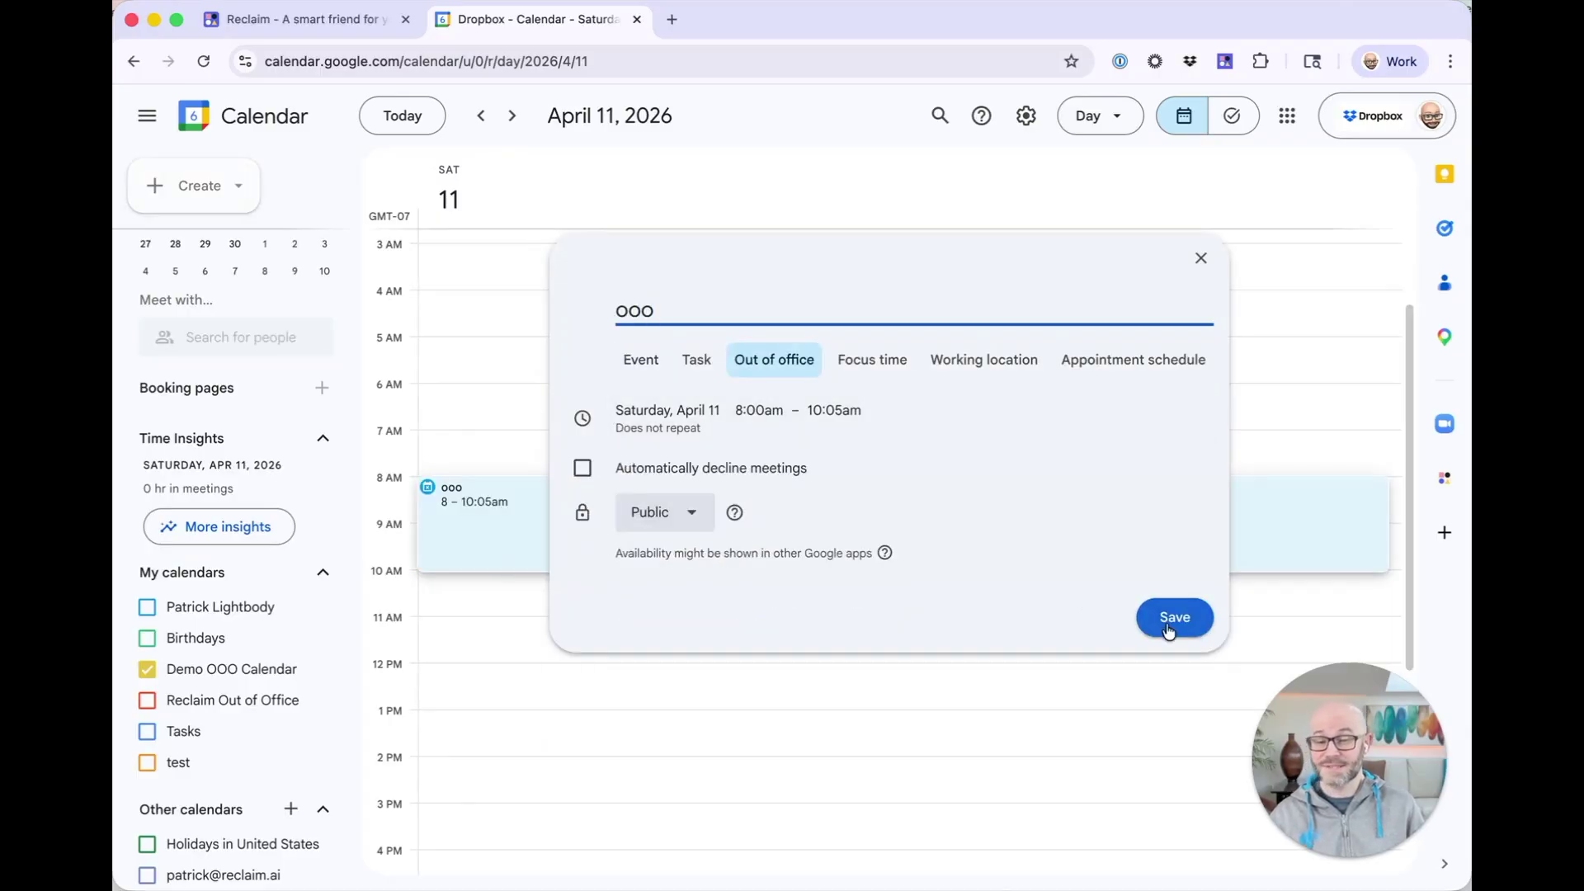
{"action": "triple_click", "coordinate": [751, 308]}
{"action": "type", "text": "On a flight"}
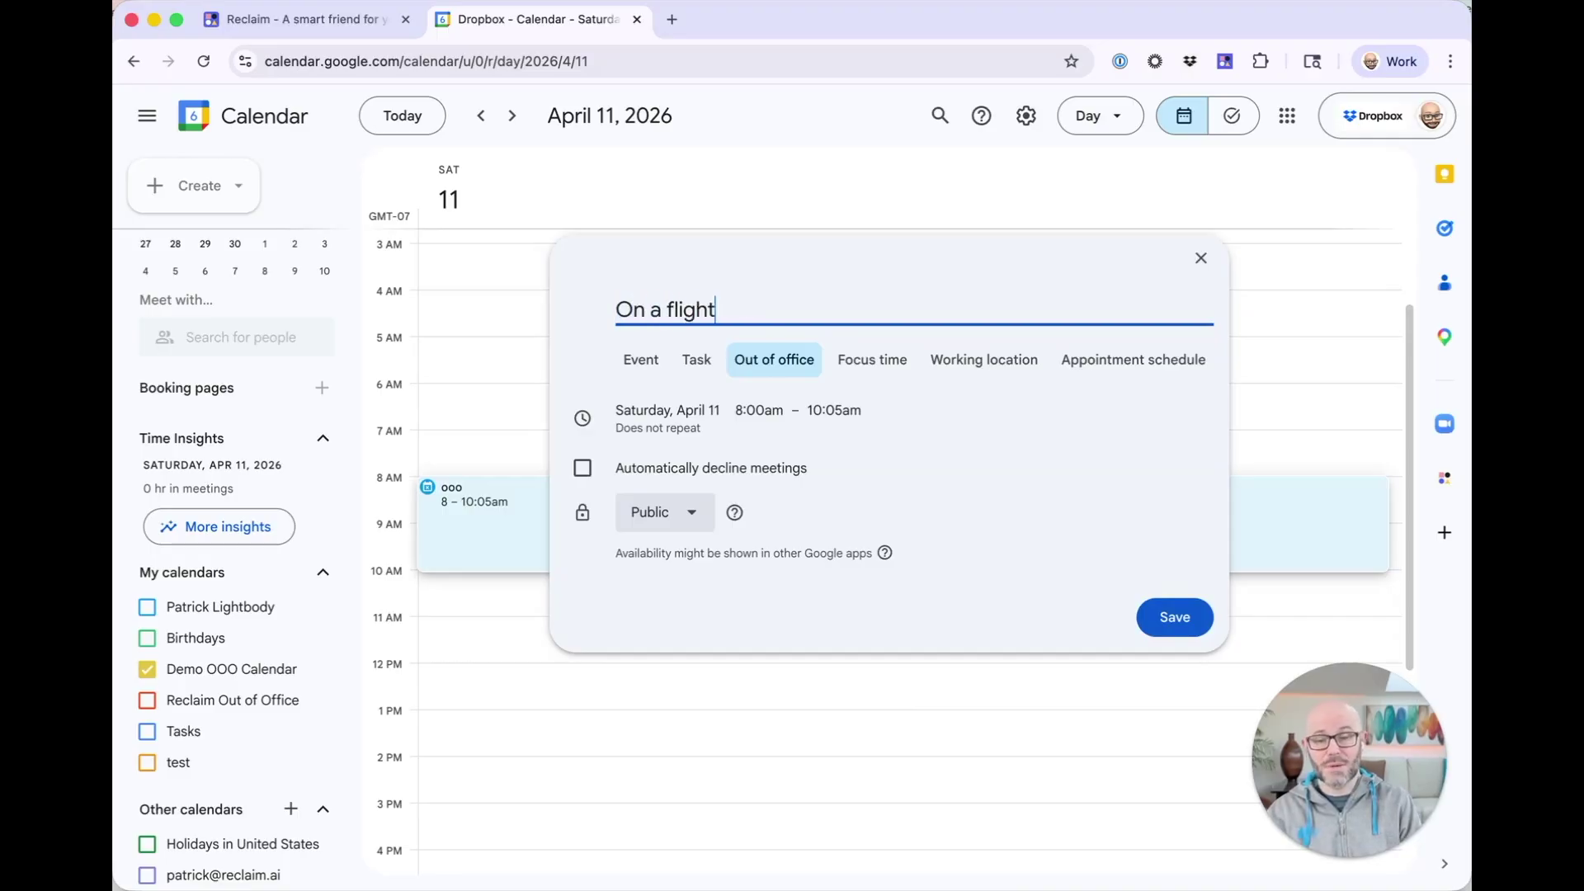
{"action": "left_click", "coordinate": [1175, 618]}
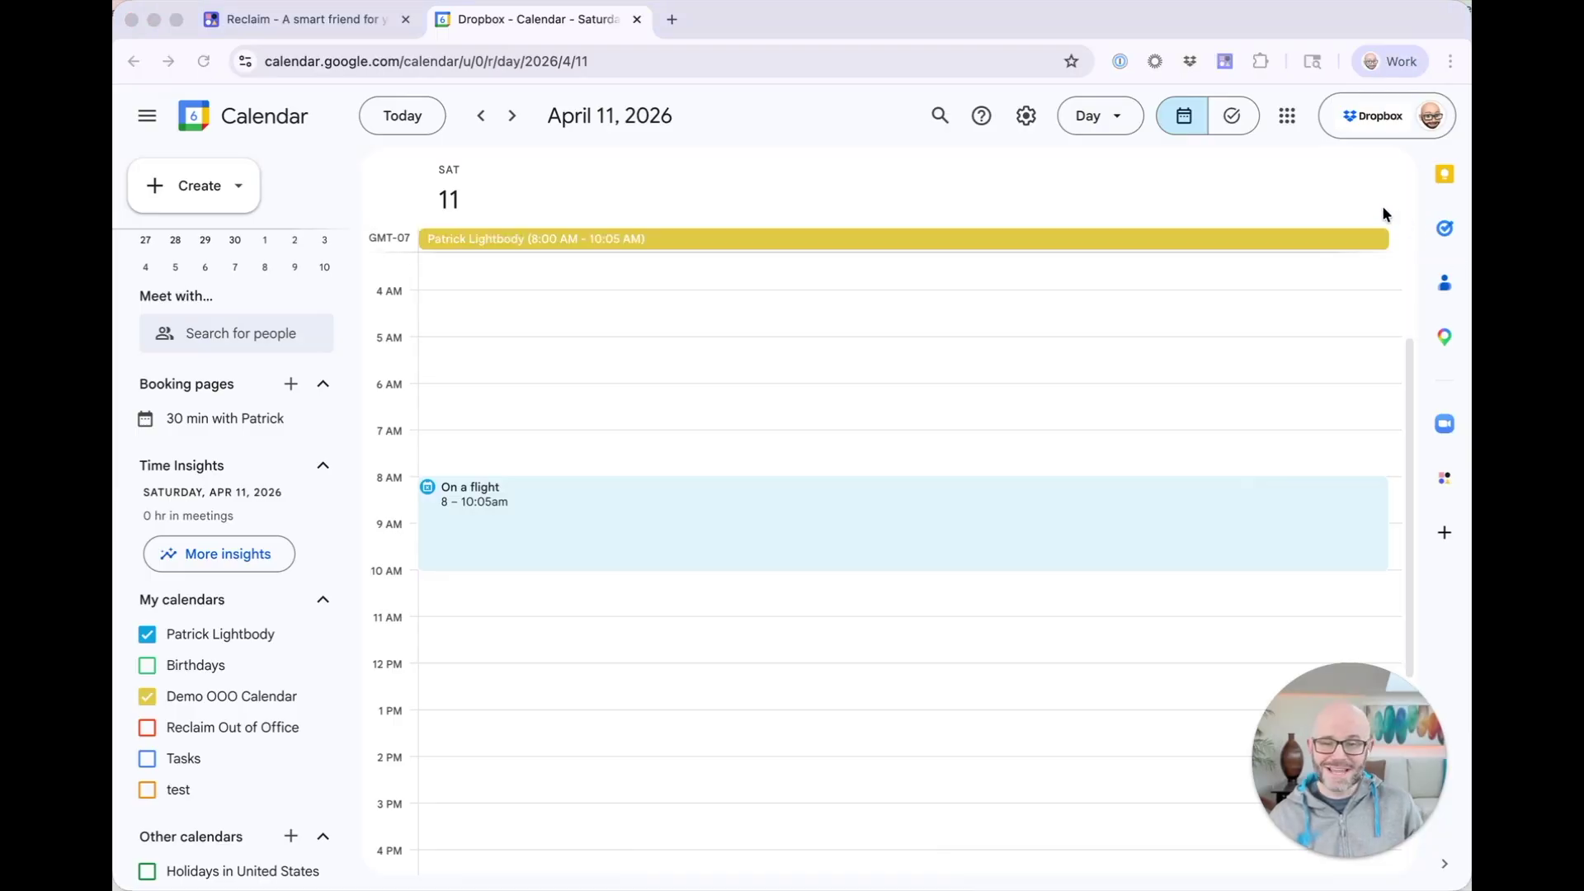
Step: Open the details of the all-day entry synced to Demo OOO Calendar on April 11
{"action": "left_click", "coordinate": [506, 244]}
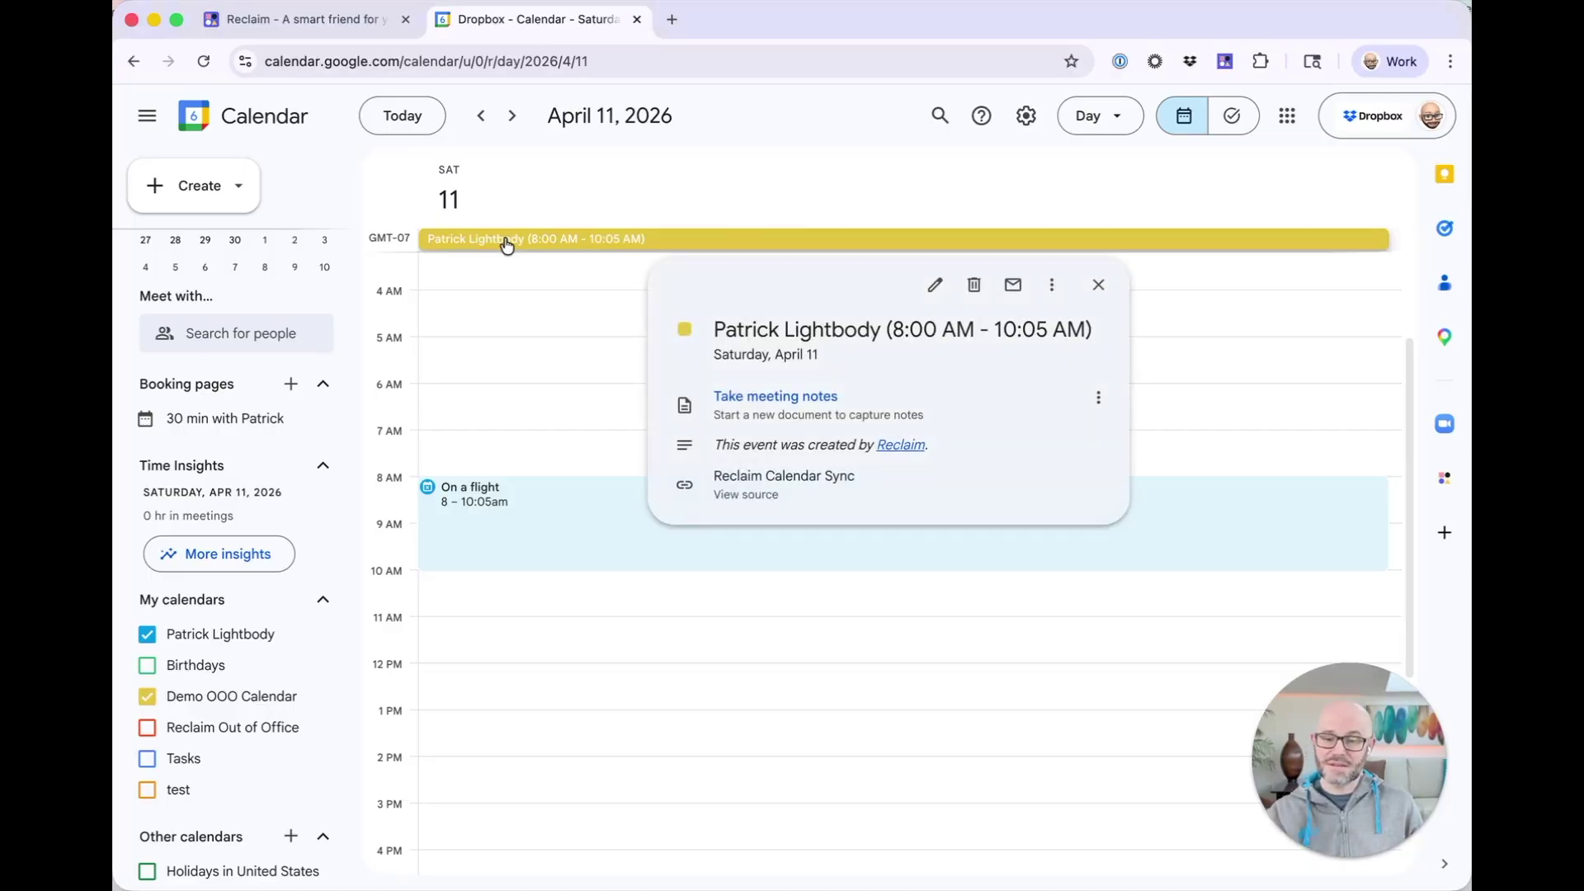